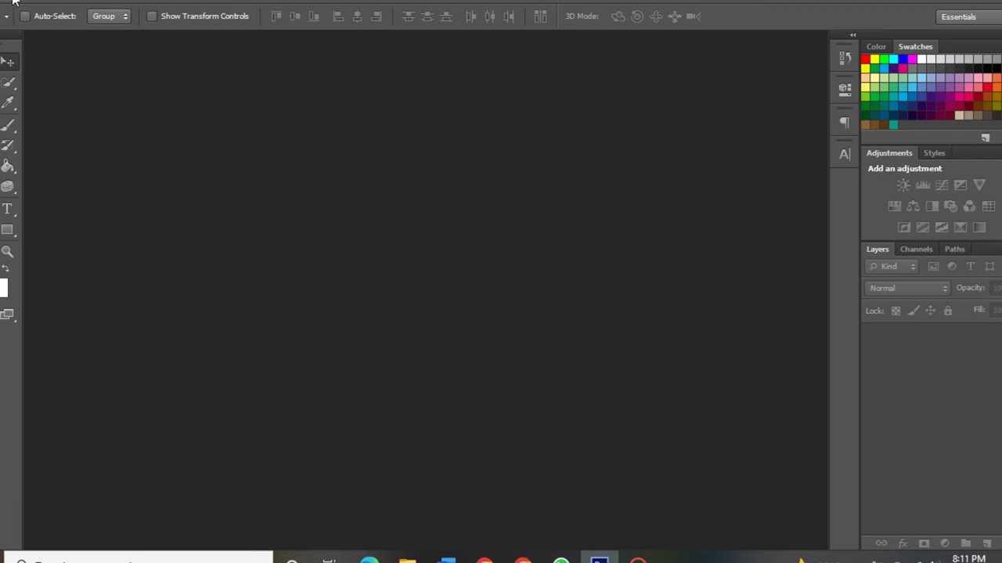
Create a new document named PLANE, 1280×720 pixels at 300 pixels/inch
{"action": "left_click", "coordinate": [12, 2]}
{"action": "left_click", "coordinate": [17, 9]}
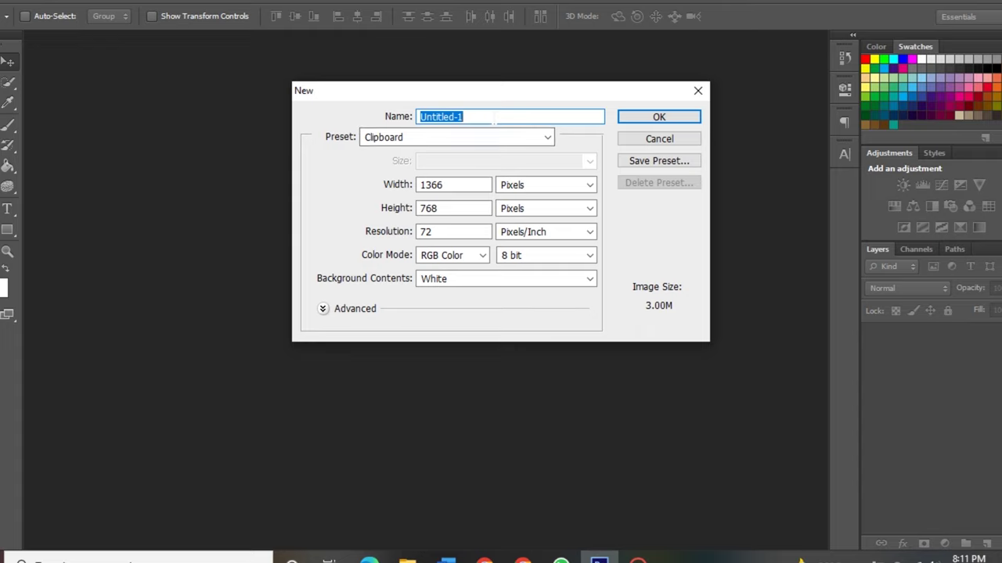
{"action": "key", "text": "BackSpace"}
{"action": "type", "text": "LANE"}
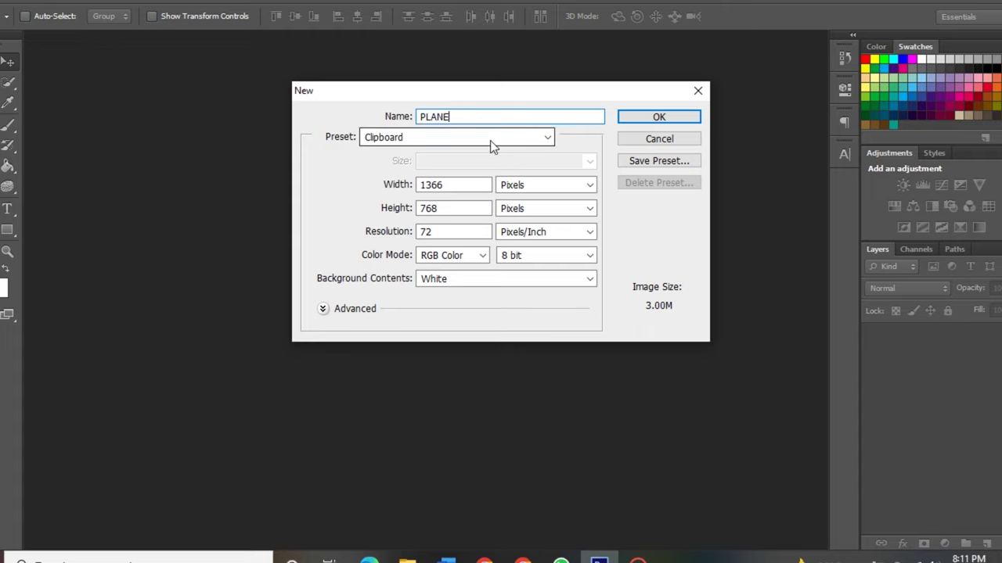
{"action": "left_click", "coordinate": [443, 185]}
{"action": "left_click_drag", "start_coordinate": [443, 185], "coordinate": [391, 188]}
{"action": "key", "text": "BackSpace"}
{"action": "type", "text": "1280"}
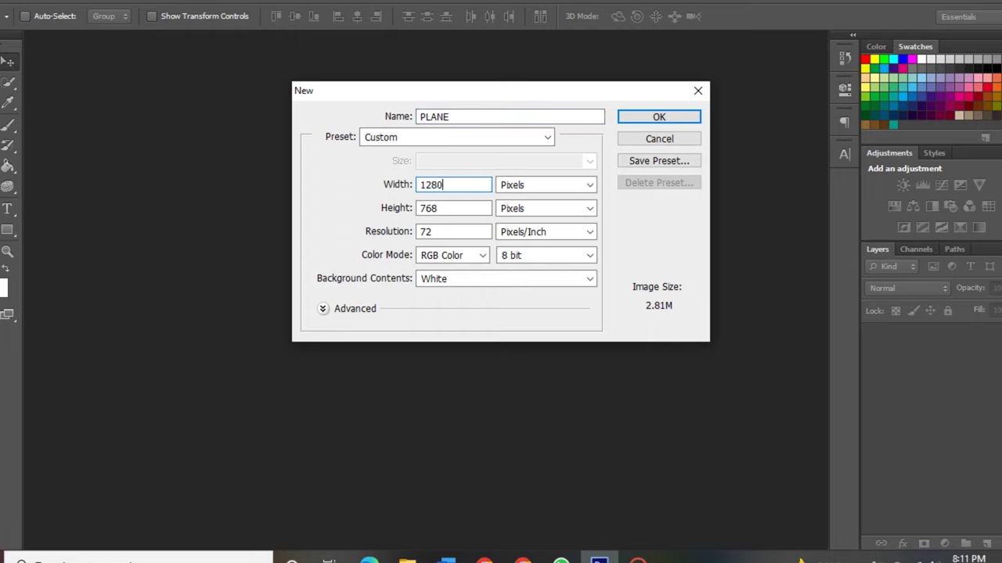
{"action": "key", "text": "Tab"}
{"action": "key", "text": "BackSpace"}
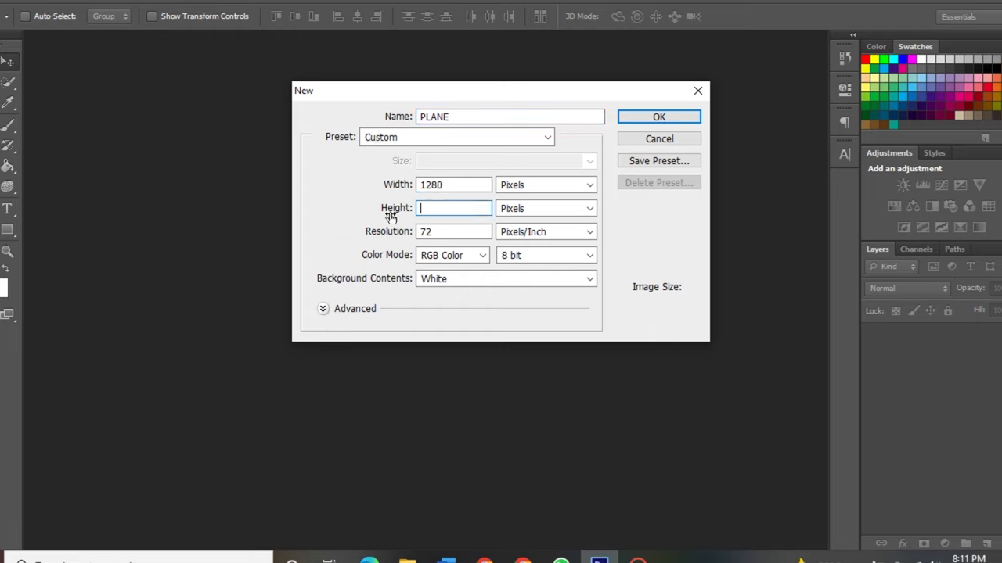
{"action": "type", "text": "720"}
{"action": "left_click", "coordinate": [435, 231]}
{"action": "key", "text": "BackSpace"}
{"action": "type", "text": "300"}
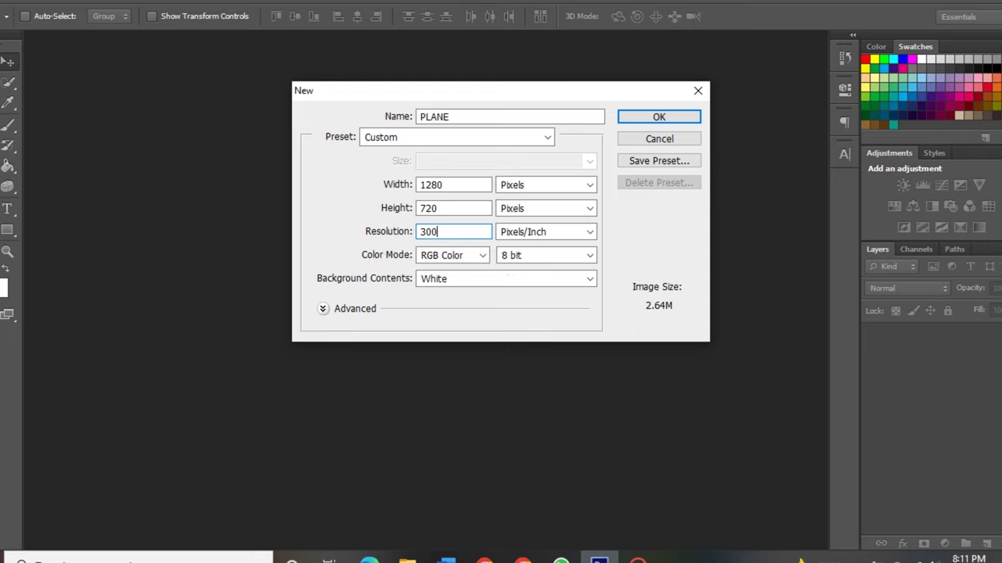
{"action": "left_click", "coordinate": [687, 119]}
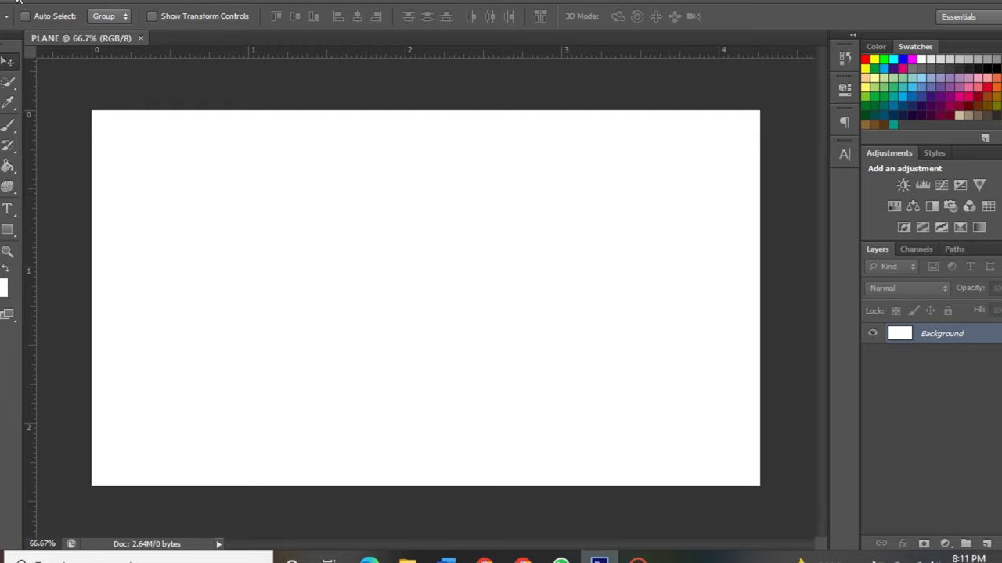
Zoom the blank PLANE canvas to 100% and back out, then bring up the File menu
{"action": "left_click", "coordinate": [7, 251]}
{"action": "left_click", "coordinate": [421, 319]}
{"action": "mouse_move", "coordinate": [826, 286]}
{"action": "left_mouse_down"}
{"action": "mouse_move", "coordinate": [825, 330]}
{"action": "mouse_move", "coordinate": [825, 256]}
{"action": "left_mouse_up"}
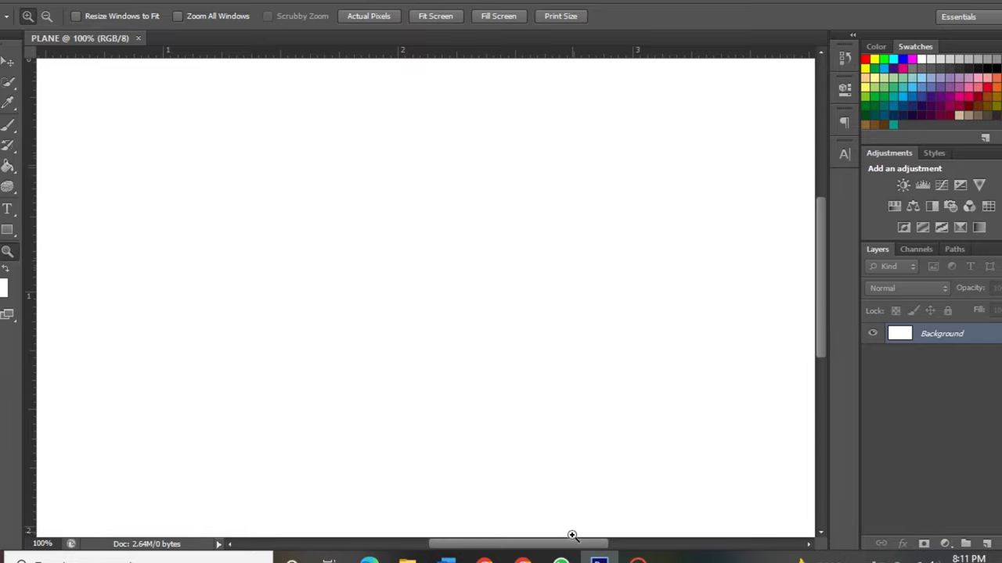
{"action": "mouse_move", "coordinate": [570, 548]}
{"action": "left_mouse_down"}
{"action": "mouse_move", "coordinate": [541, 547]}
{"action": "mouse_move", "coordinate": [562, 548]}
{"action": "left_mouse_up"}
{"action": "left_click", "coordinate": [421, 323], "text": "alt"}
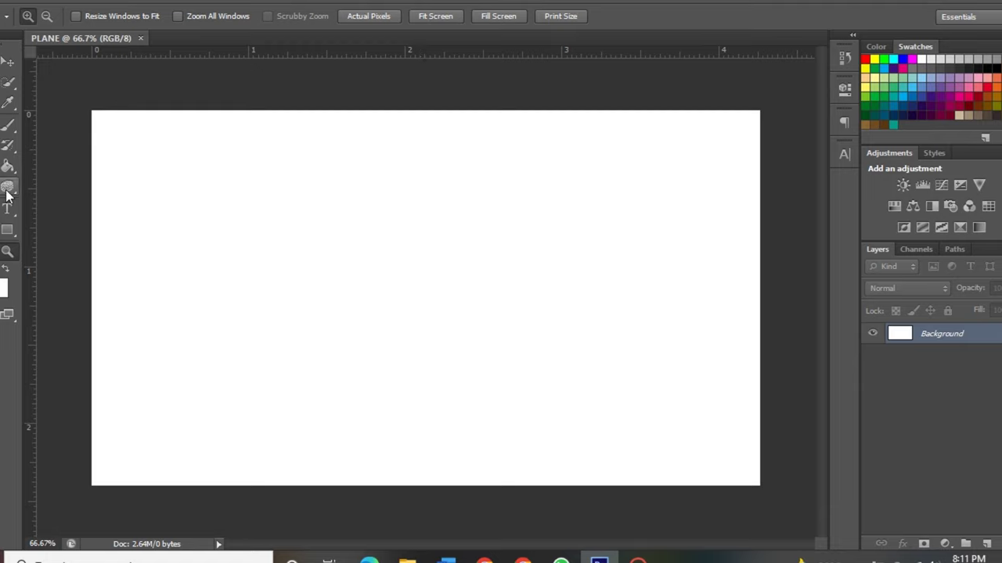
{"action": "left_click", "coordinate": [22, 1]}
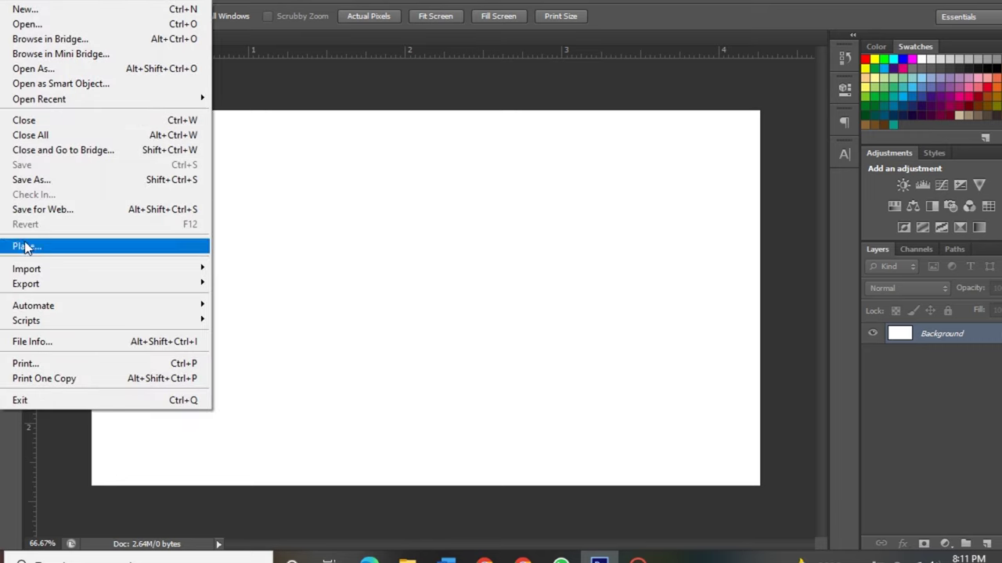
Place the pexels-joël-super-1074614 airplane photo, scaled up to fill the canvas
{"action": "left_click", "coordinate": [27, 246]}
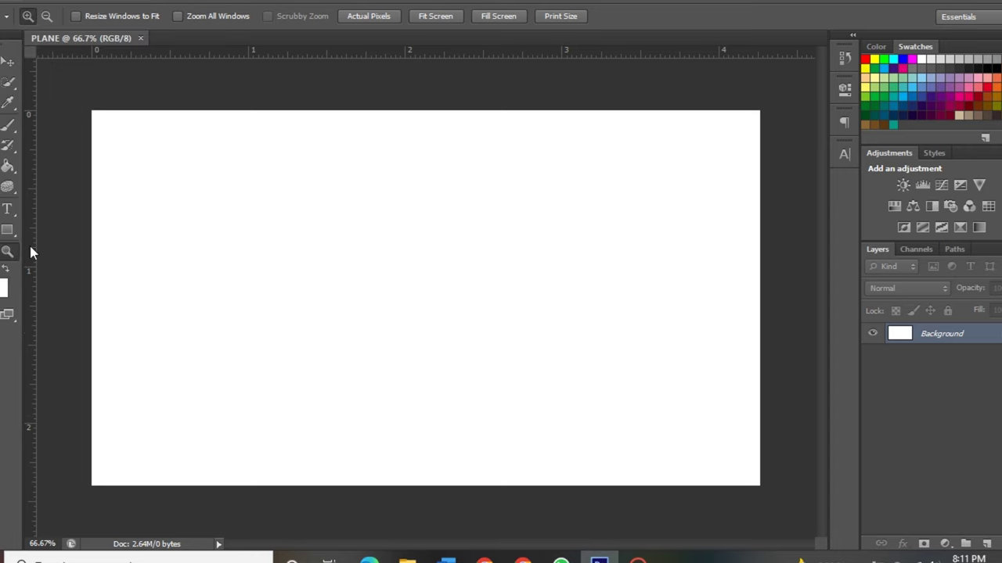
{"action": "left_click", "coordinate": [260, 121]}
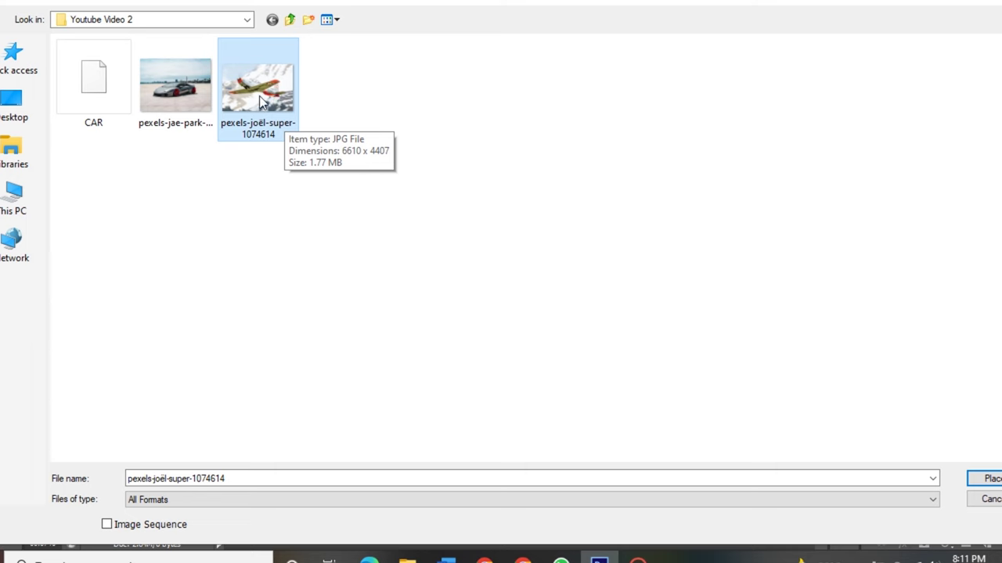
{"action": "double_click", "coordinate": [261, 102]}
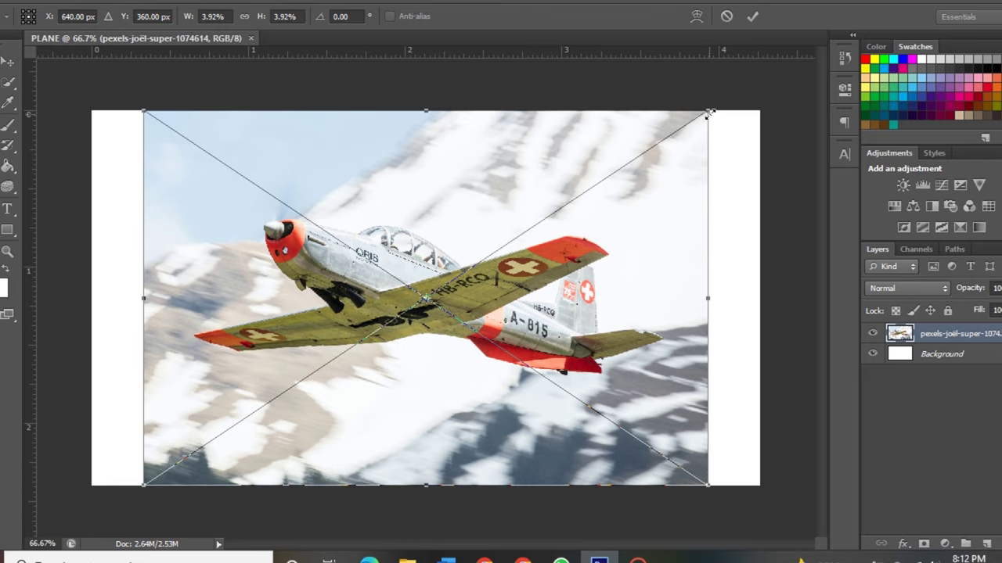
{"action": "left_click_drag", "start_coordinate": [708, 111], "coordinate": [775, 72]}
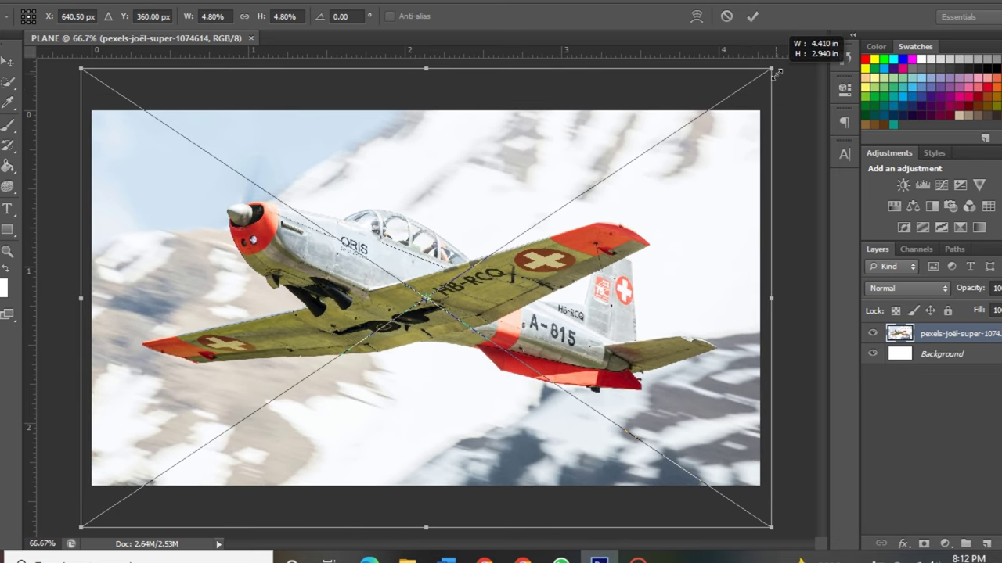
{"action": "left_click", "coordinate": [752, 17]}
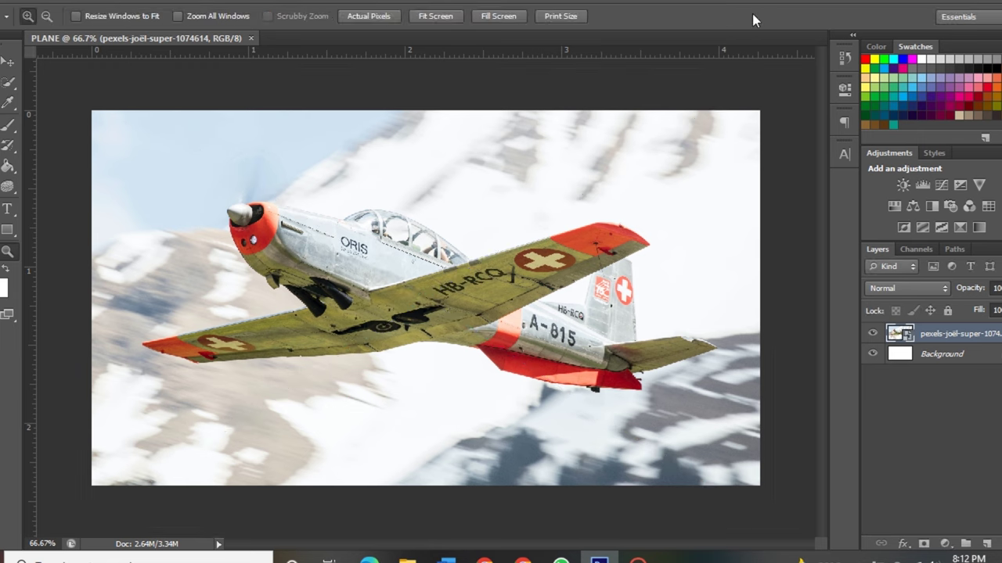
Zoom to 100% and quick-select the plane's left wing, underside and right wing
{"action": "left_click", "coordinate": [170, 246]}
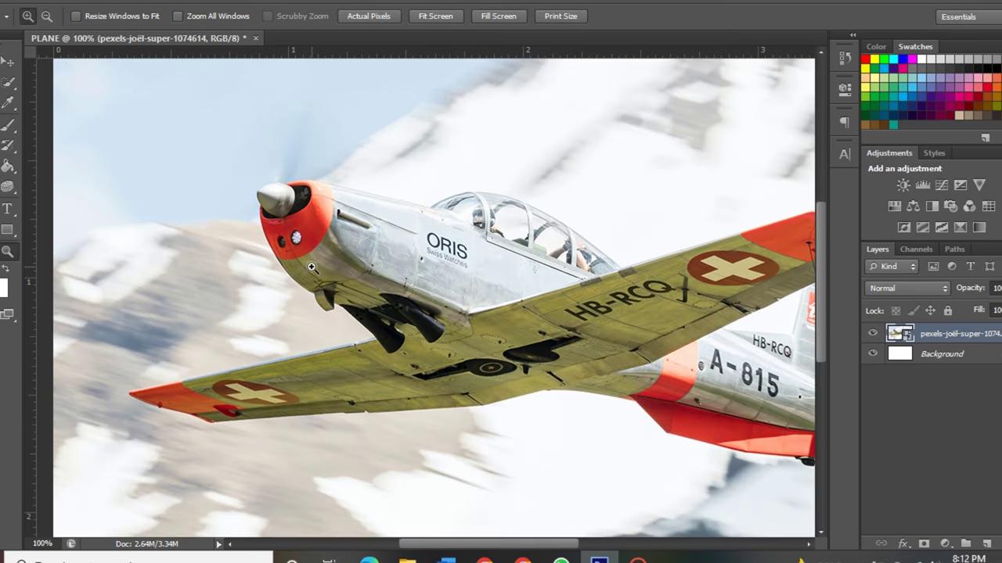
{"action": "mouse_move", "coordinate": [448, 546]}
{"action": "left_mouse_down"}
{"action": "mouse_move", "coordinate": [501, 544]}
{"action": "mouse_move", "coordinate": [492, 545]}
{"action": "left_mouse_up"}
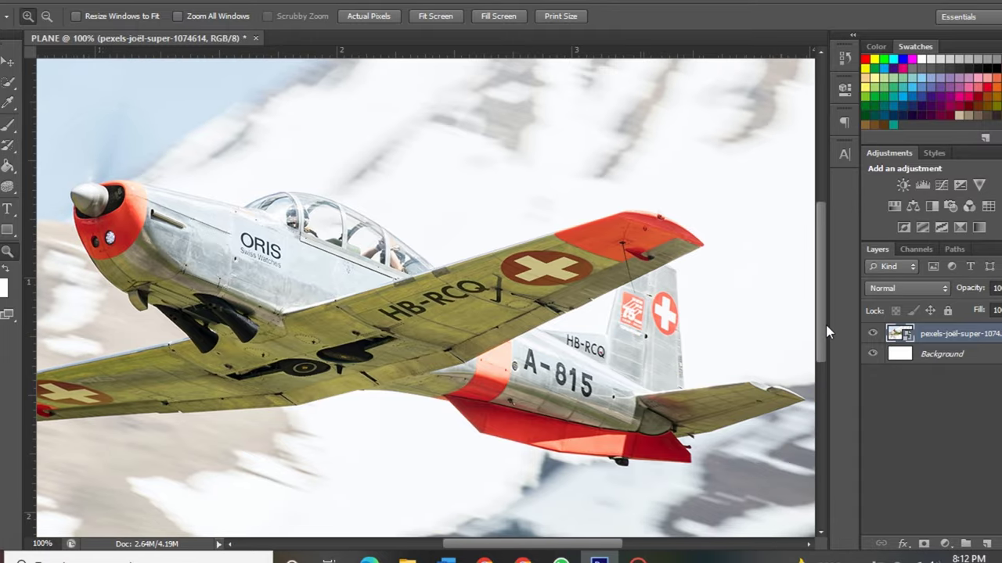
{"action": "left_click_drag", "start_coordinate": [826, 325], "coordinate": [826, 328]}
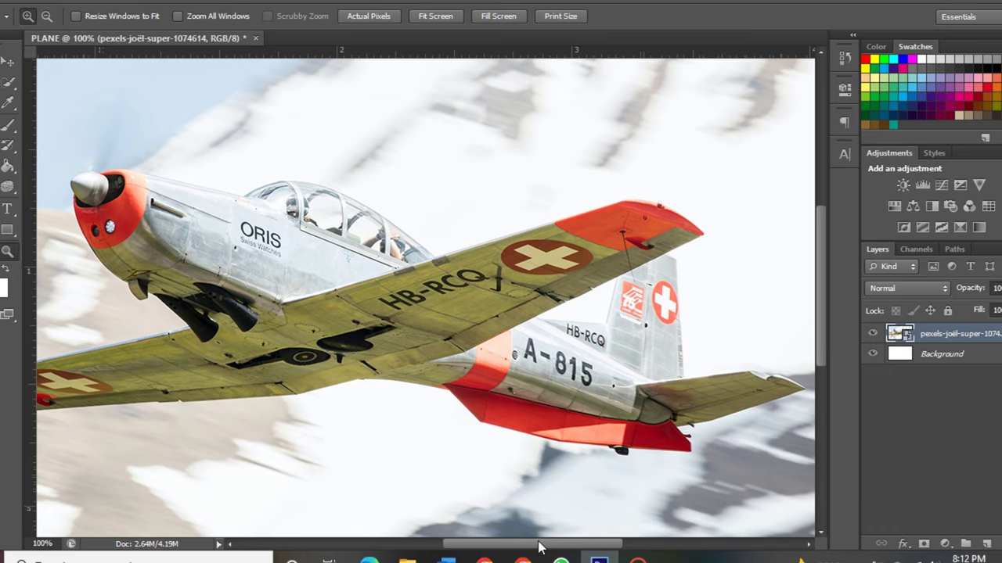
{"action": "left_click_drag", "start_coordinate": [539, 545], "coordinate": [524, 547]}
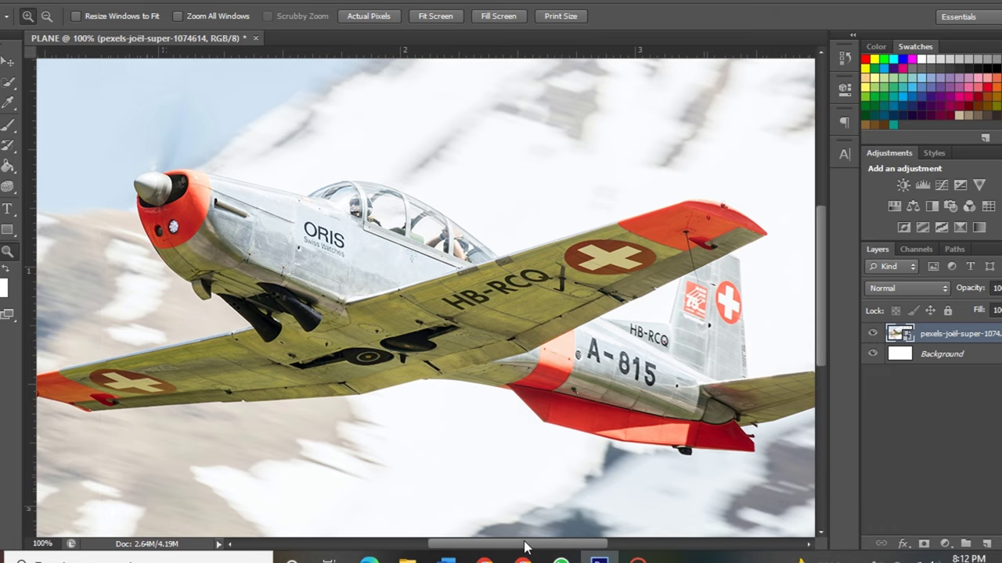
{"action": "left_click", "coordinate": [11, 85]}
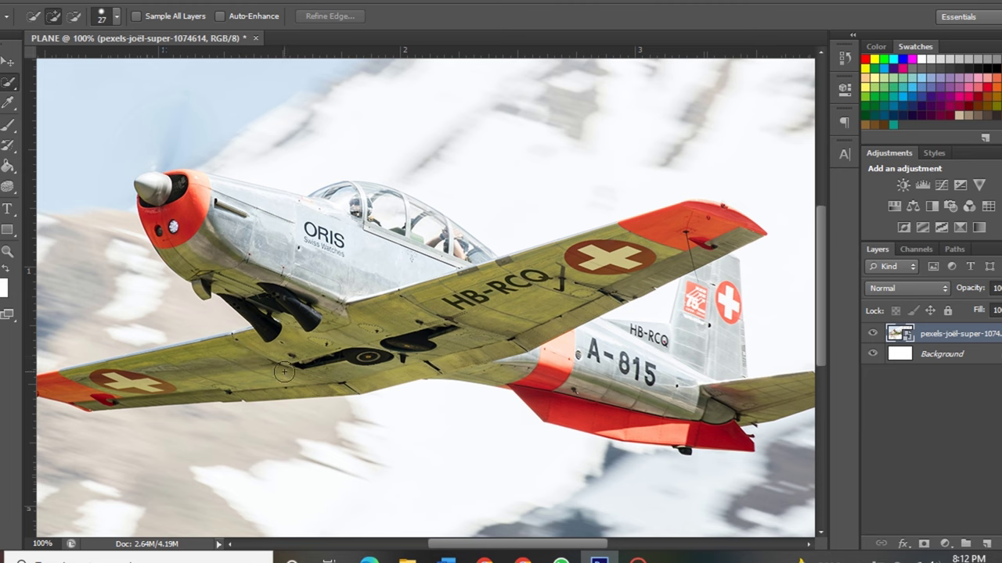
{"action": "left_click_drag", "start_coordinate": [339, 333], "coordinate": [501, 345]}
{"action": "mouse_move", "coordinate": [571, 383]}
{"action": "left_mouse_down"}
{"action": "mouse_move", "coordinate": [608, 419]}
{"action": "mouse_move", "coordinate": [716, 432]}
{"action": "mouse_move", "coordinate": [720, 411]}
{"action": "mouse_move", "coordinate": [629, 372]}
{"action": "mouse_move", "coordinate": [666, 354]}
{"action": "mouse_move", "coordinate": [653, 341]}
{"action": "mouse_move", "coordinate": [703, 314]}
{"action": "left_mouse_up"}
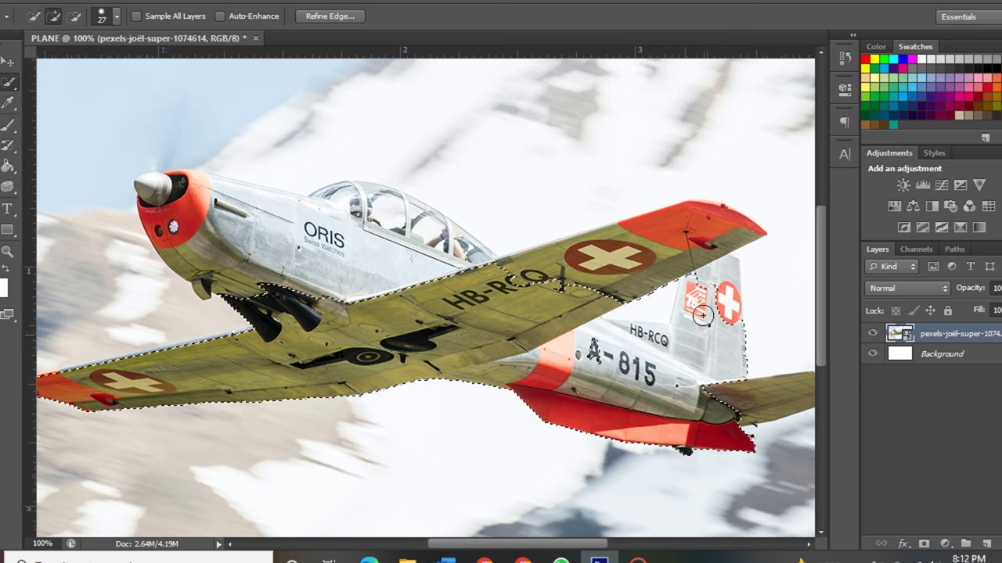
Add the wing tip, roundel, tail fin, fuselage, canopy and propeller spinner to the selection
{"action": "left_click", "coordinate": [696, 245]}
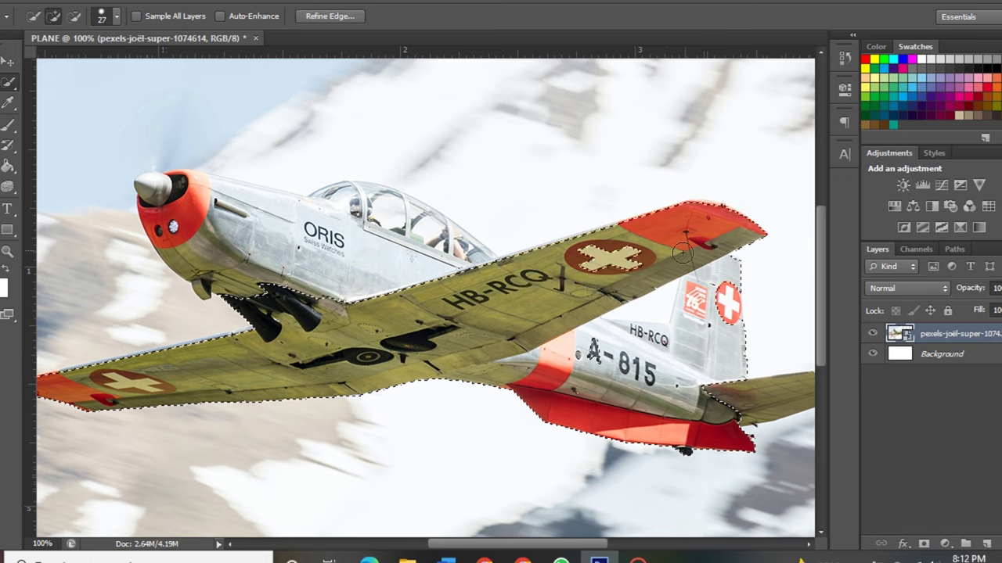
{"action": "left_click_drag", "start_coordinate": [597, 279], "coordinate": [592, 270]}
{"action": "left_click", "coordinate": [723, 301]}
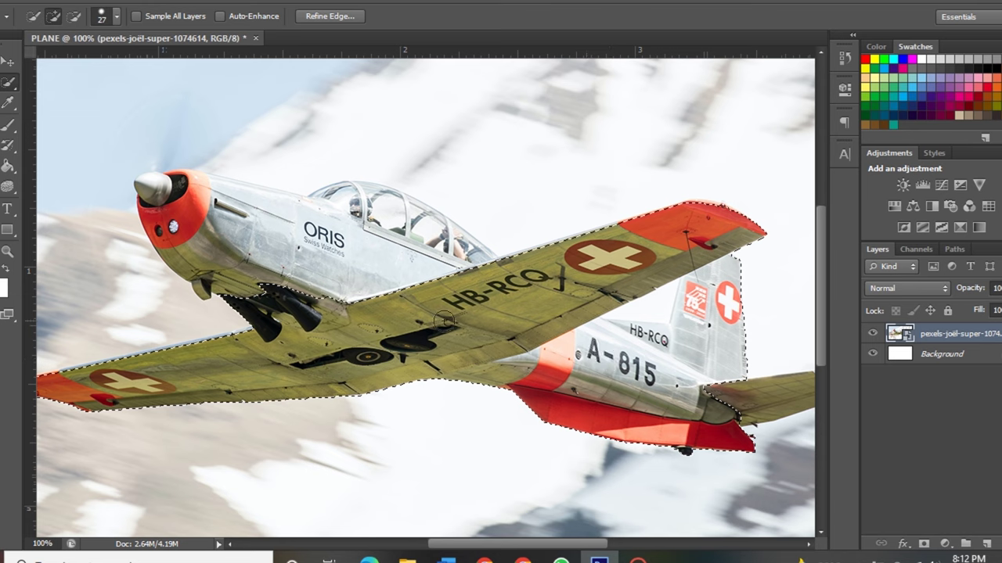
{"action": "mouse_move", "coordinate": [401, 227]}
{"action": "left_mouse_down"}
{"action": "mouse_move", "coordinate": [336, 223]}
{"action": "mouse_move", "coordinate": [247, 305]}
{"action": "left_mouse_up"}
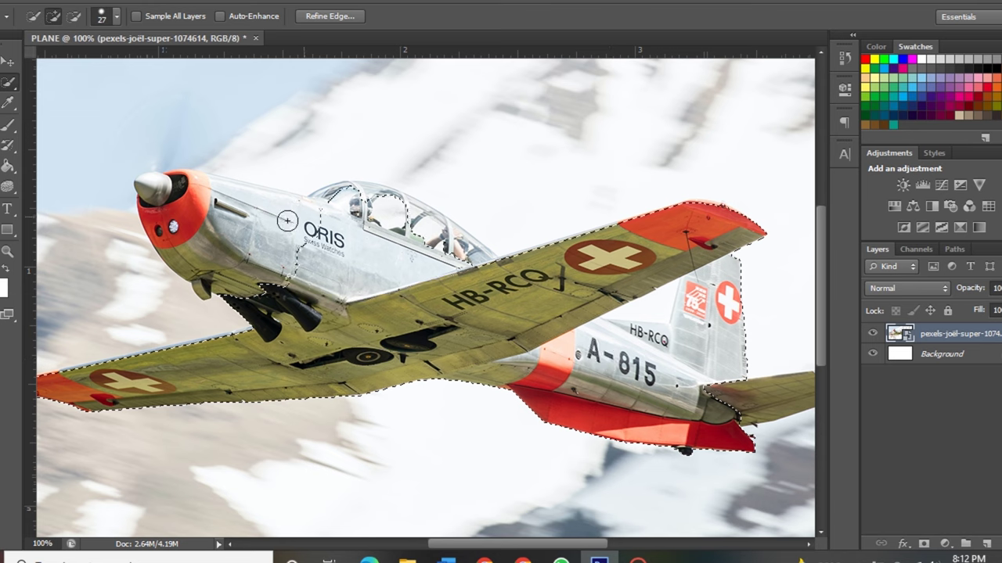
{"action": "mouse_move", "coordinate": [173, 223]}
{"action": "left_mouse_down"}
{"action": "mouse_move", "coordinate": [149, 187]}
{"action": "mouse_move", "coordinate": [197, 184]}
{"action": "left_mouse_up"}
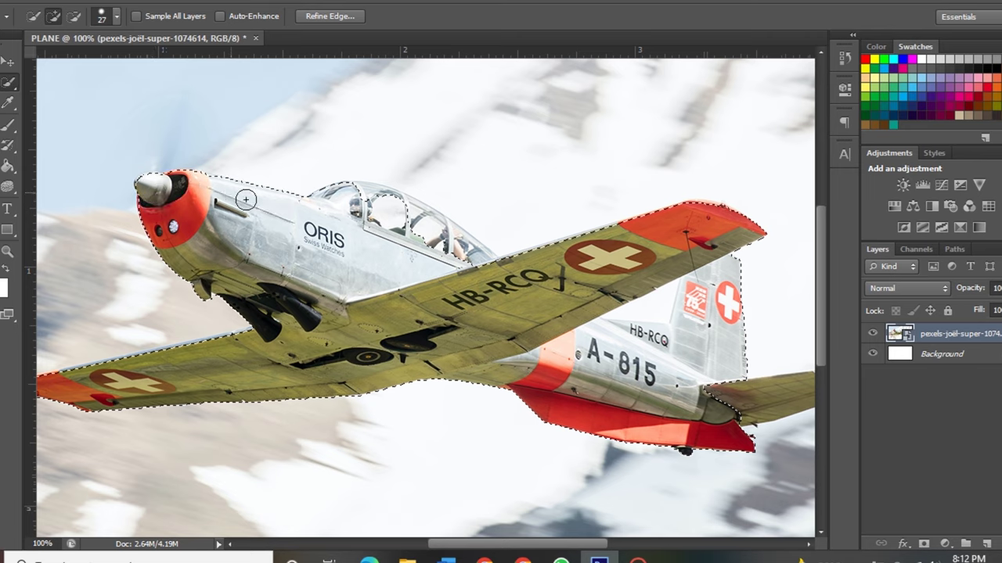
{"action": "left_click_drag", "start_coordinate": [370, 199], "coordinate": [467, 249]}
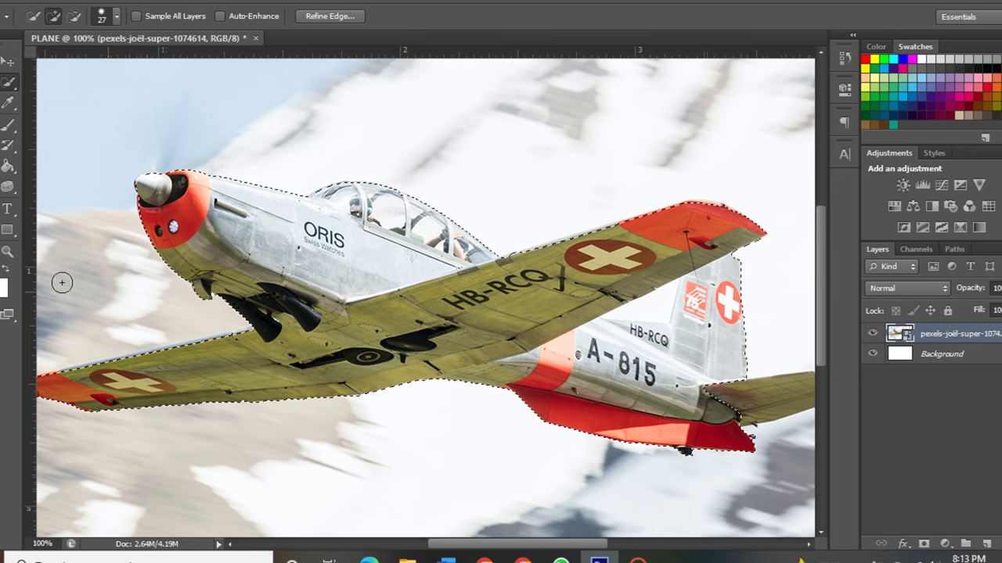
{"action": "left_click", "coordinate": [8, 251]}
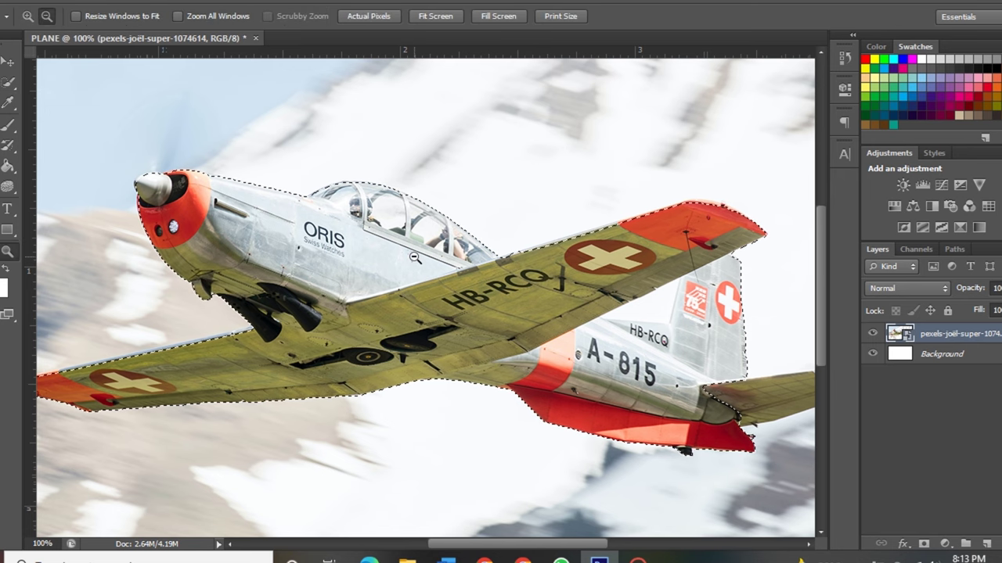
Zoom out, set Quick Selection to subtract mode, then zoom in on the tail
{"action": "left_click", "coordinate": [57, 243], "text": "alt"}
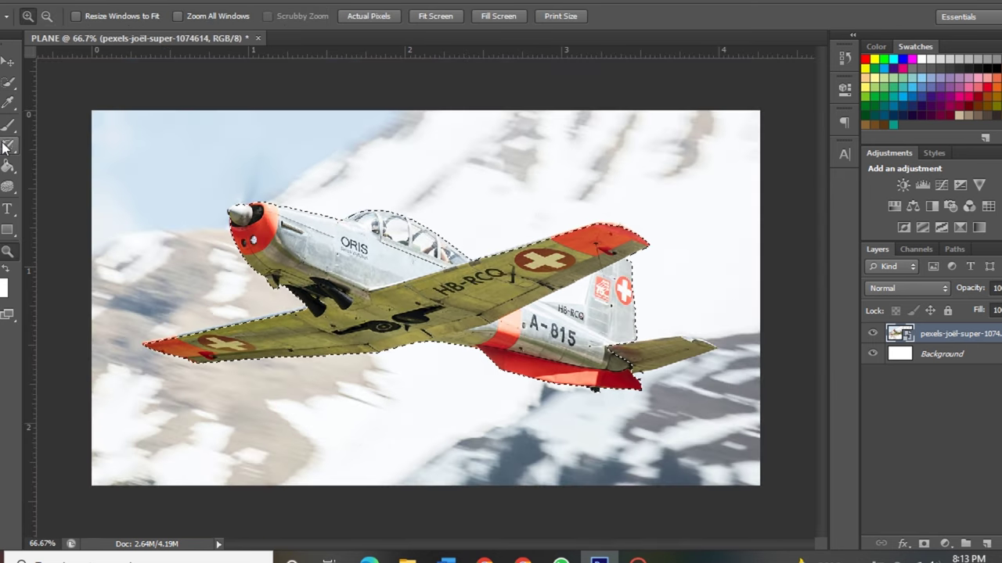
{"action": "left_click", "coordinate": [16, 86]}
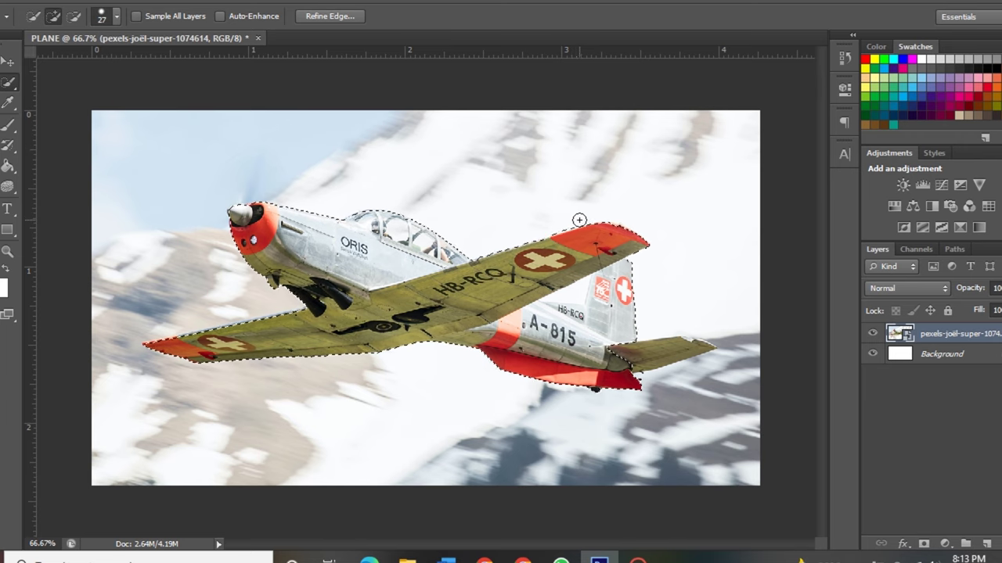
{"action": "key", "text": "alt"}
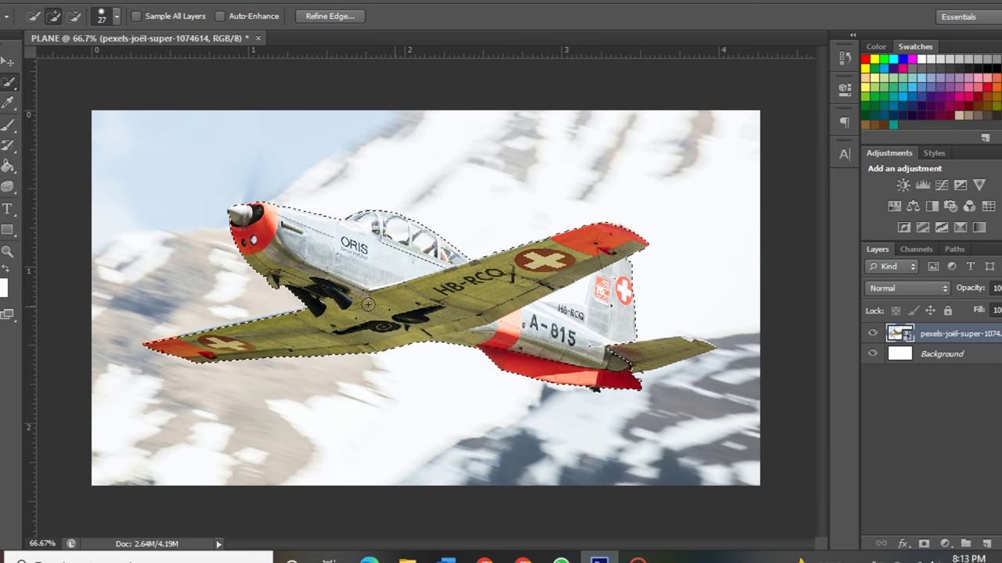
{"action": "key", "text": "z"}
{"action": "left_click", "coordinate": [579, 302]}
Subtract the sky gap between wing and tail using a 13 px Quick Selection brush
{"action": "left_click", "coordinate": [581, 301]}
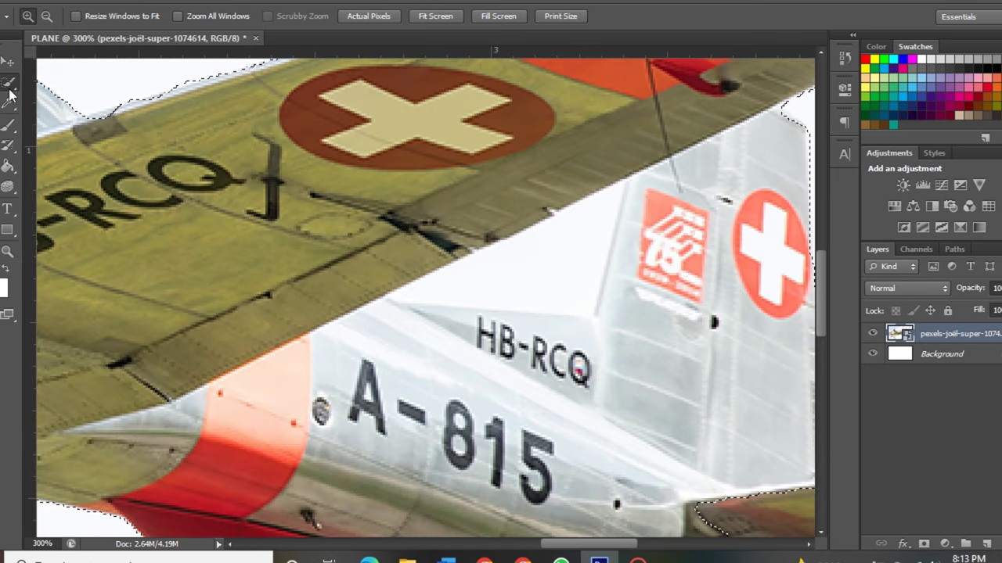
{"action": "key", "text": "w"}
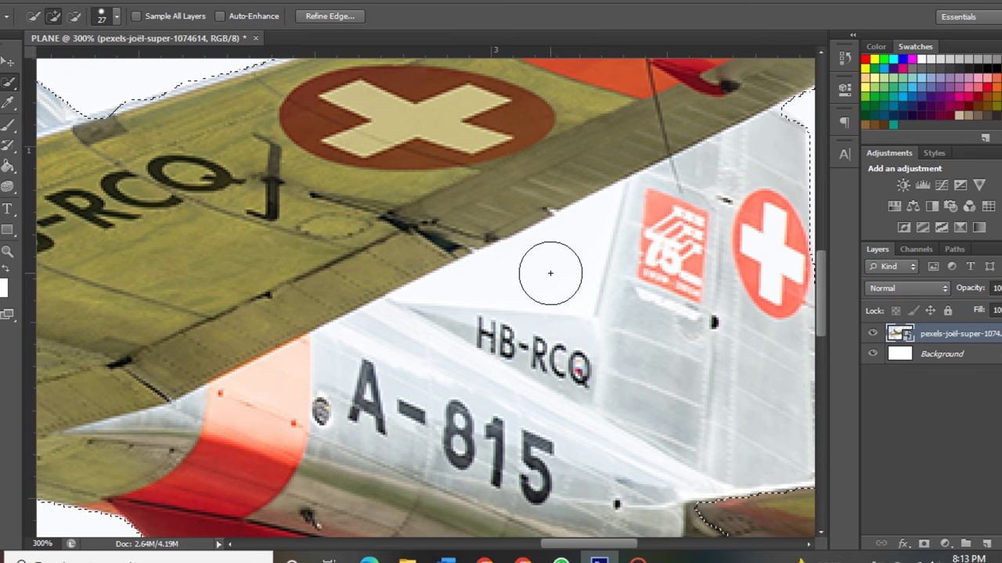
{"action": "left_click", "coordinate": [550, 273]}
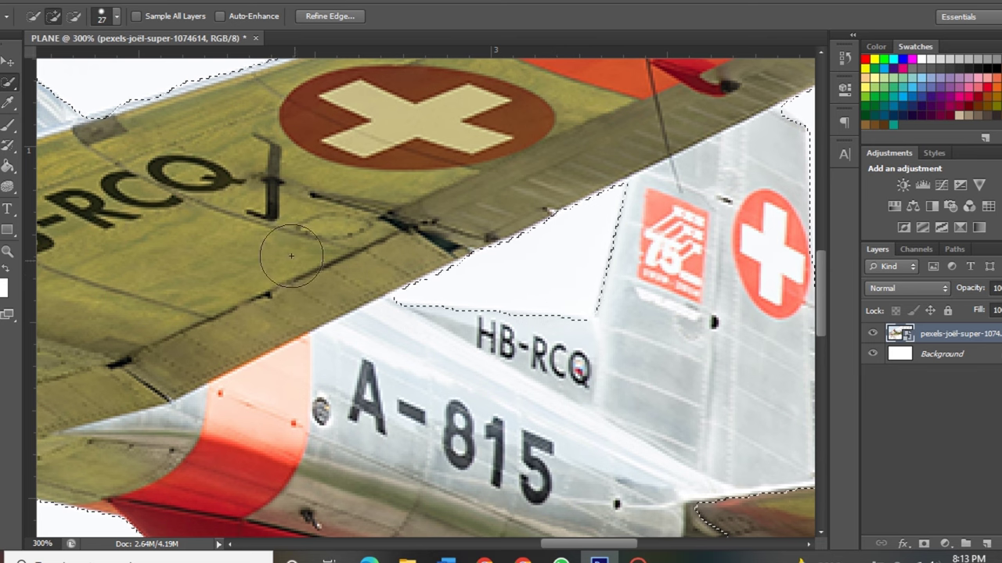
{"action": "left_click", "coordinate": [116, 16]}
{"action": "left_click_drag", "start_coordinate": [49, 62], "coordinate": [38, 63]}
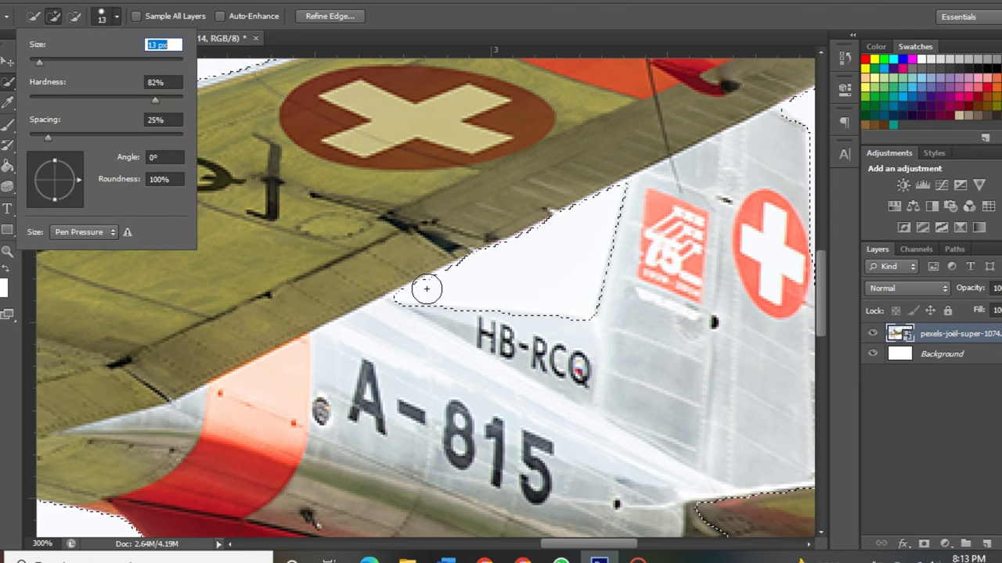
{"action": "key", "text": "alt"}
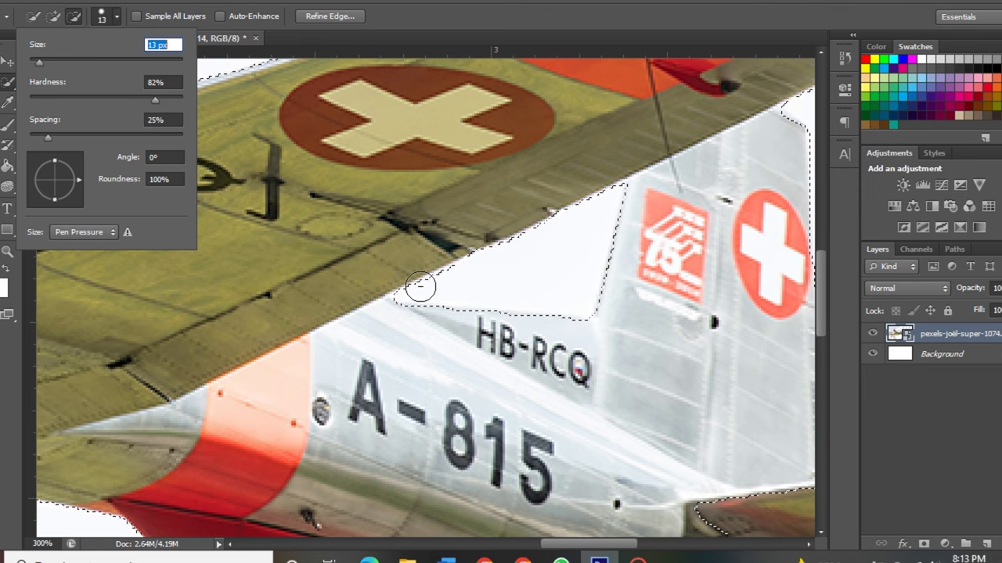
{"action": "left_click", "coordinate": [420, 287], "text": "alt"}
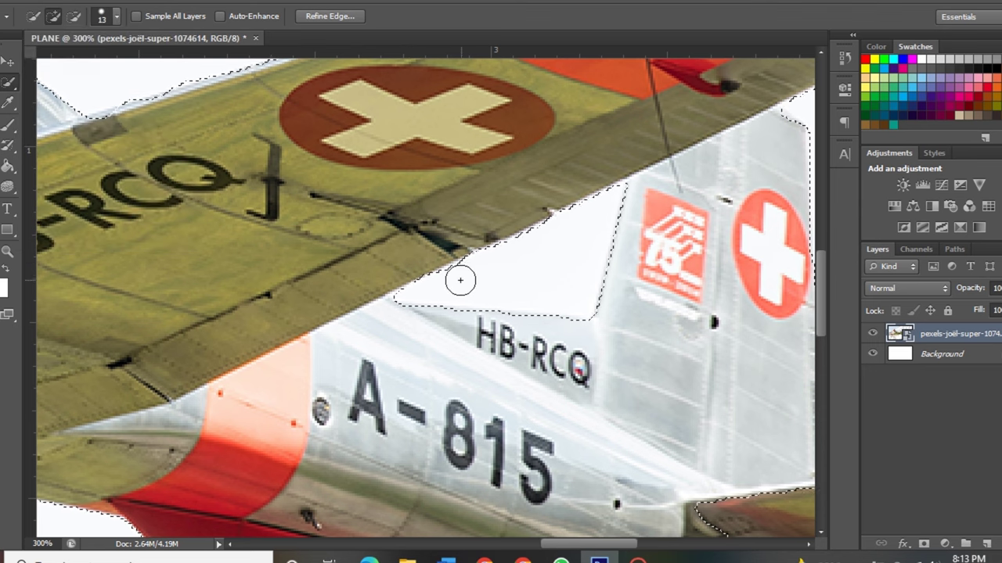
Shrink the Quick Selection brush to 7 px and keep trimming the wing–tail gap
{"action": "left_click", "coordinate": [113, 19]}
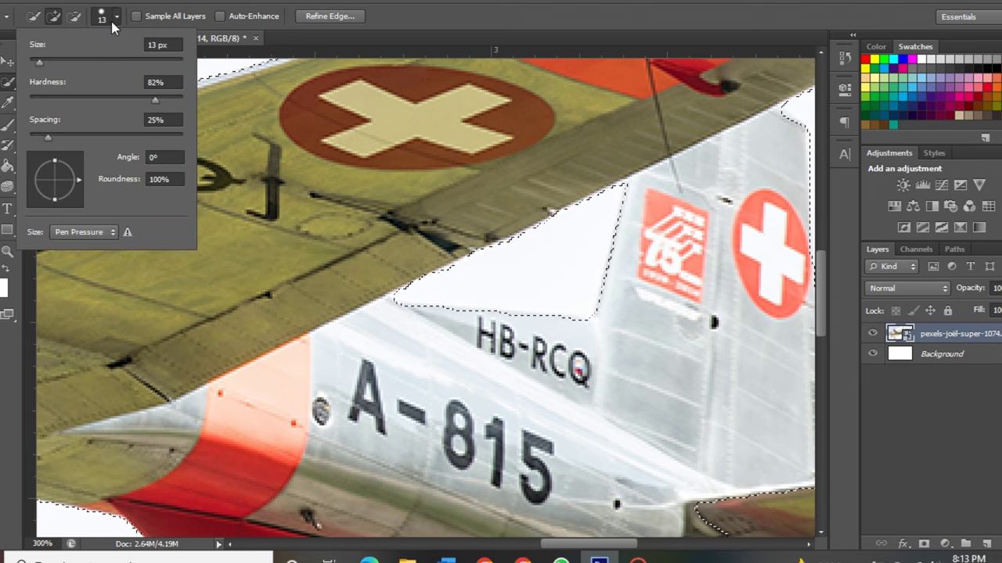
{"action": "left_click", "coordinate": [35, 60]}
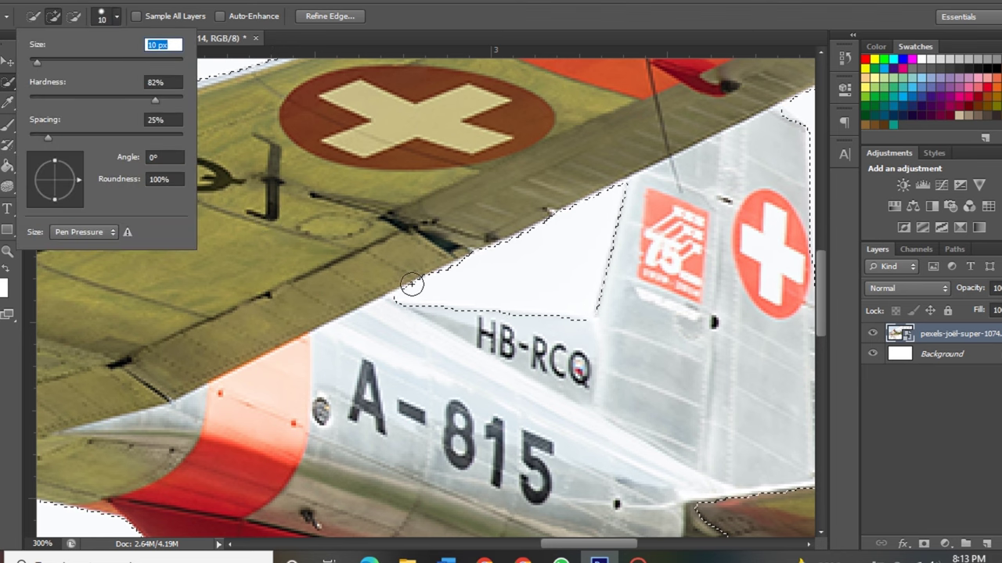
{"action": "left_click", "coordinate": [35, 63]}
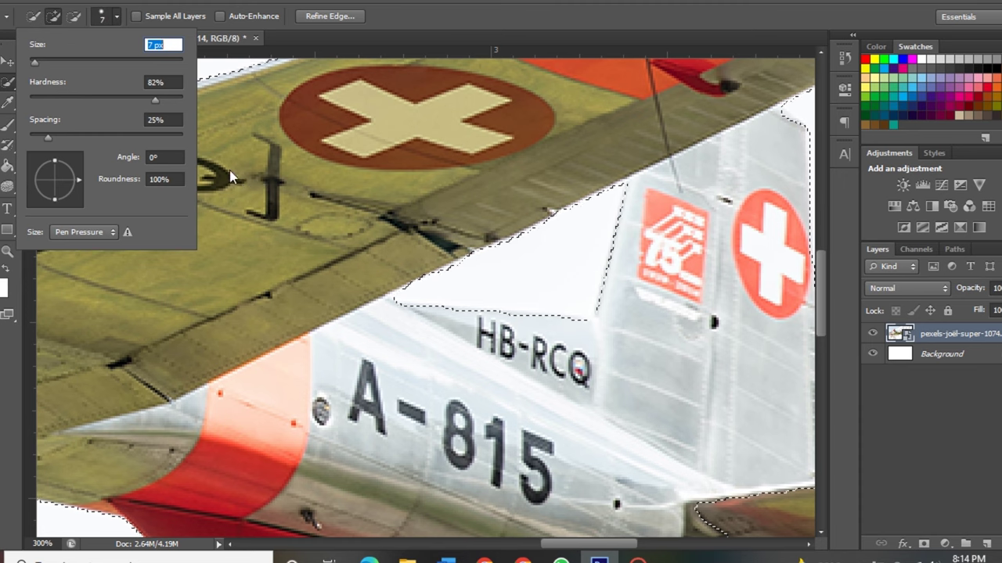
{"action": "key", "text": "alt"}
{"action": "key", "text": "Return"}
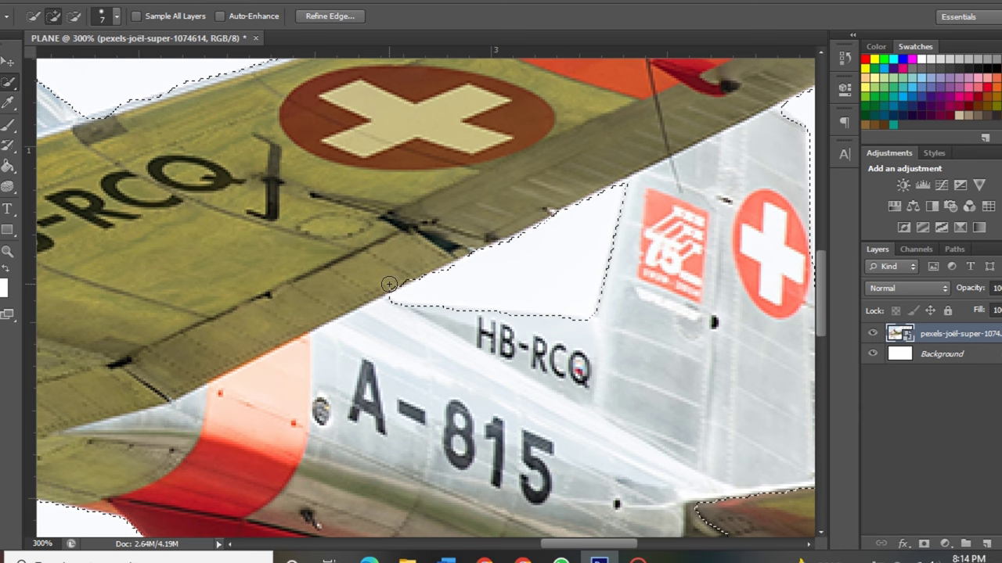
{"action": "key", "text": "alt"}
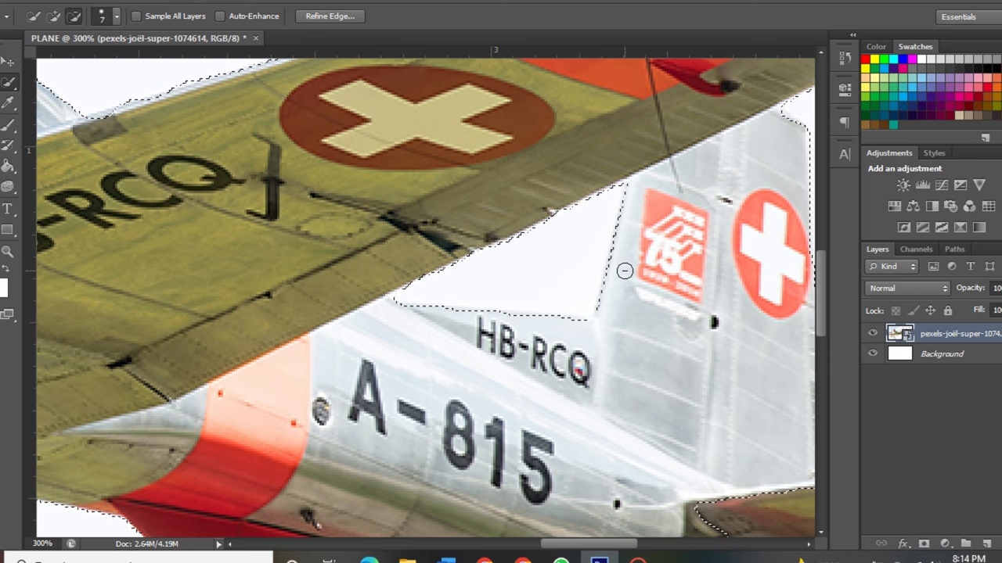
{"action": "key", "text": "alt"}
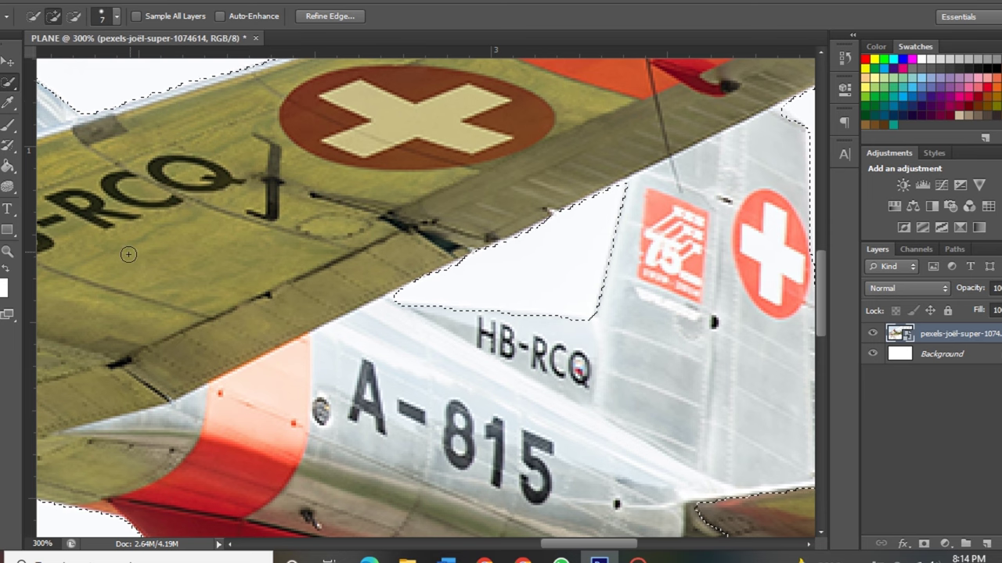
Zoom out to 200% and add the right horizontal stabilizer to the selection
{"action": "left_click", "coordinate": [16, 252]}
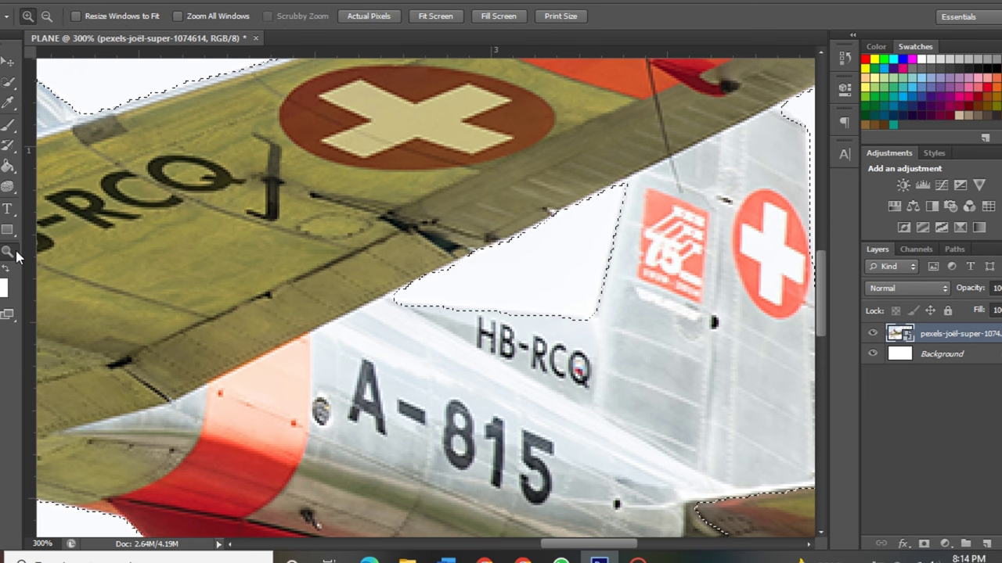
{"action": "left_click", "coordinate": [220, 278], "text": "alt"}
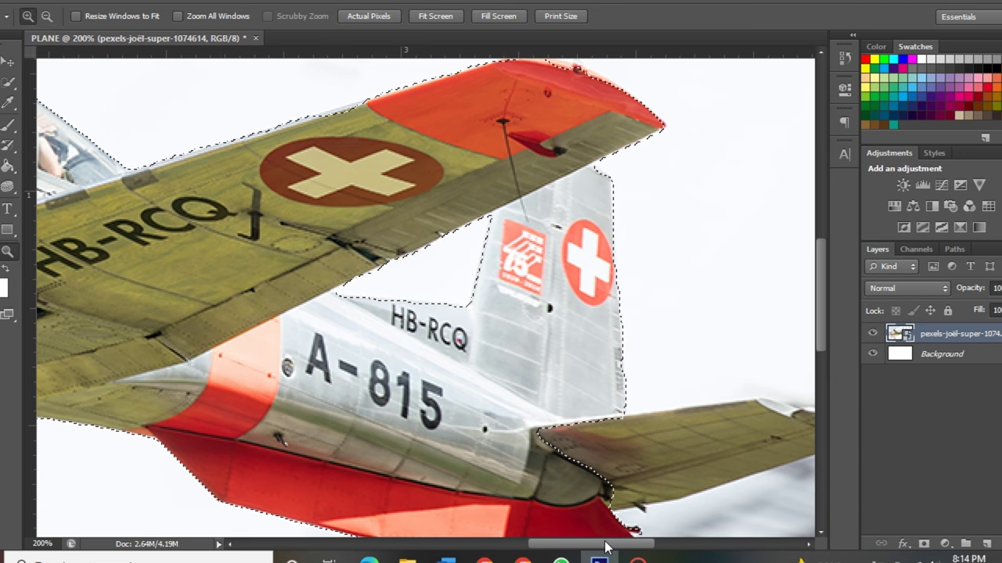
{"action": "left_click_drag", "start_coordinate": [605, 543], "coordinate": [621, 544]}
{"action": "left_click_drag", "start_coordinate": [820, 316], "coordinate": [820, 329]}
{"action": "left_click", "coordinate": [8, 81]}
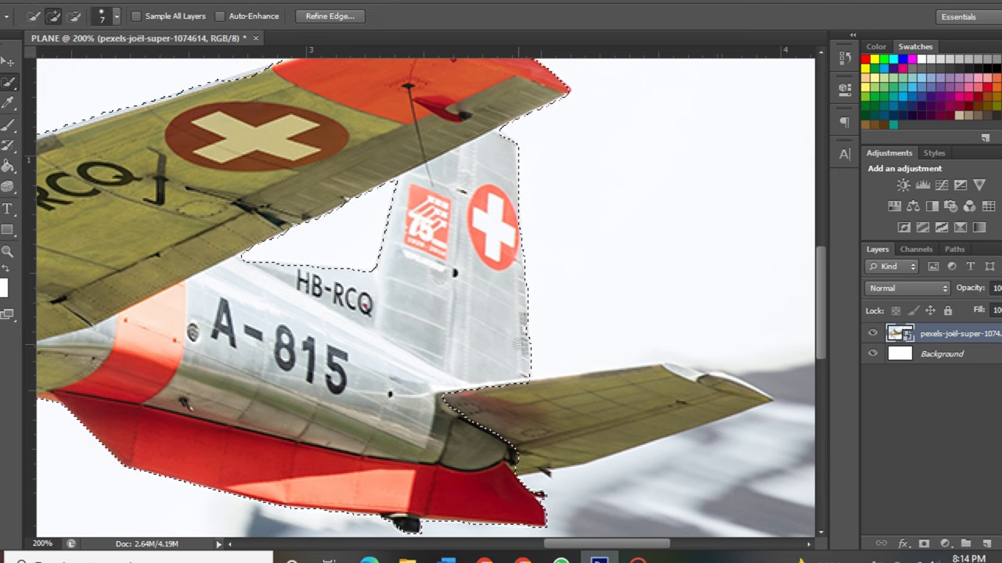
{"action": "left_click", "coordinate": [569, 441]}
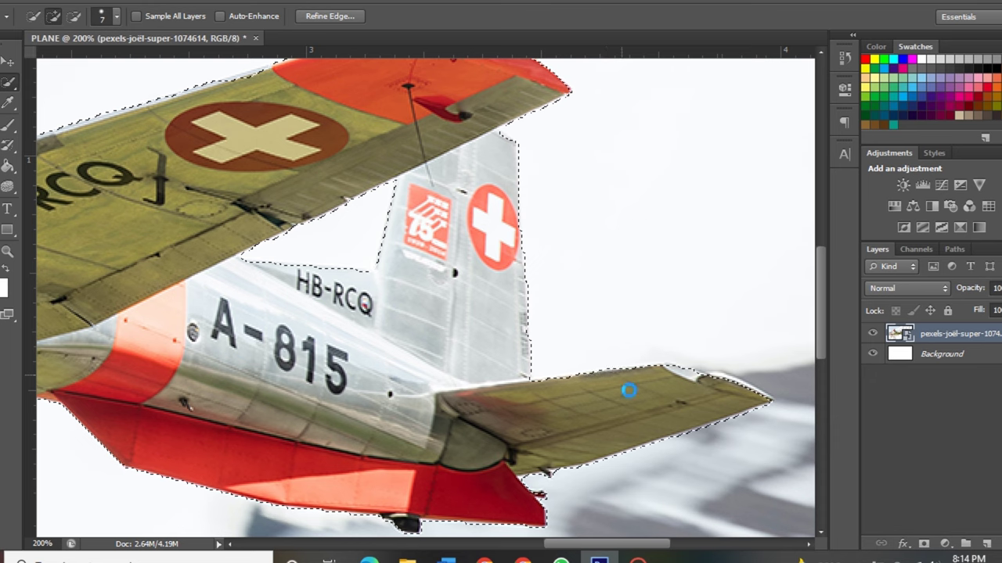
{"action": "left_click", "coordinate": [8, 252]}
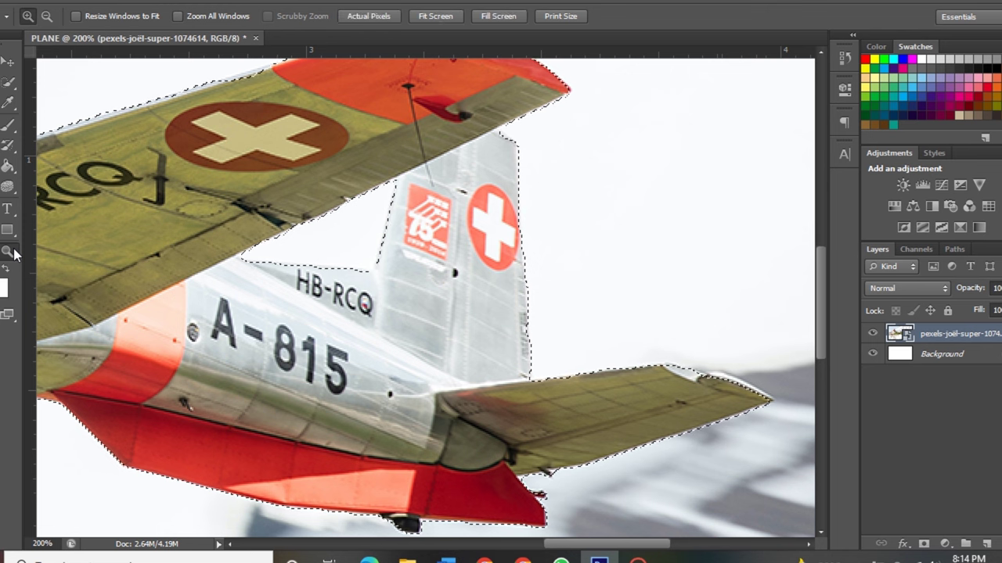
Duplicate the plane photo layer and mask the copy to the airplane selection
{"action": "left_click", "coordinate": [139, 306], "text": "alt"}
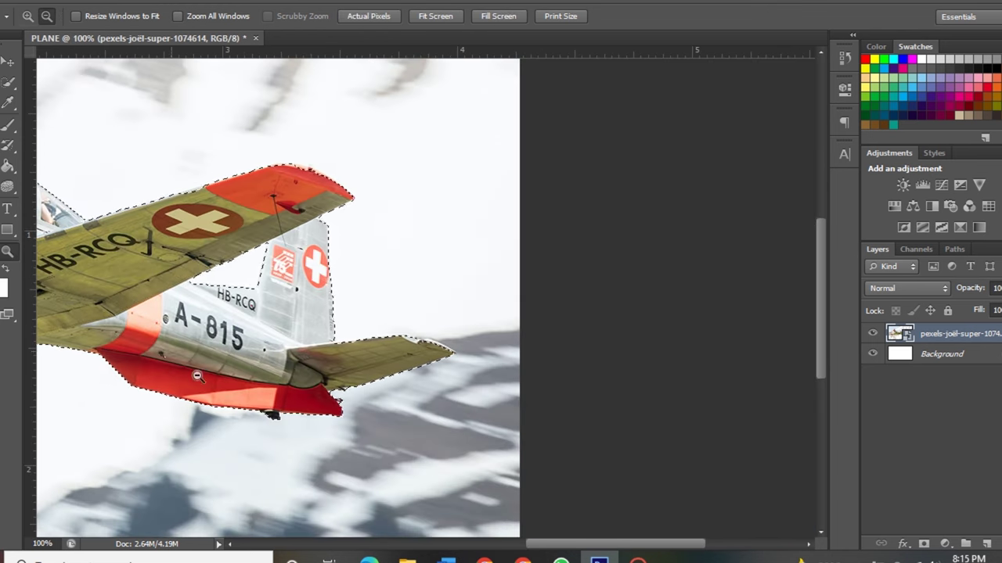
{"action": "mouse_move", "coordinate": [571, 549]}
{"action": "left_mouse_down"}
{"action": "mouse_move", "coordinate": [446, 549]}
{"action": "mouse_move", "coordinate": [540, 547]}
{"action": "mouse_move", "coordinate": [461, 547]}
{"action": "mouse_move", "coordinate": [456, 537]}
{"action": "left_mouse_up"}
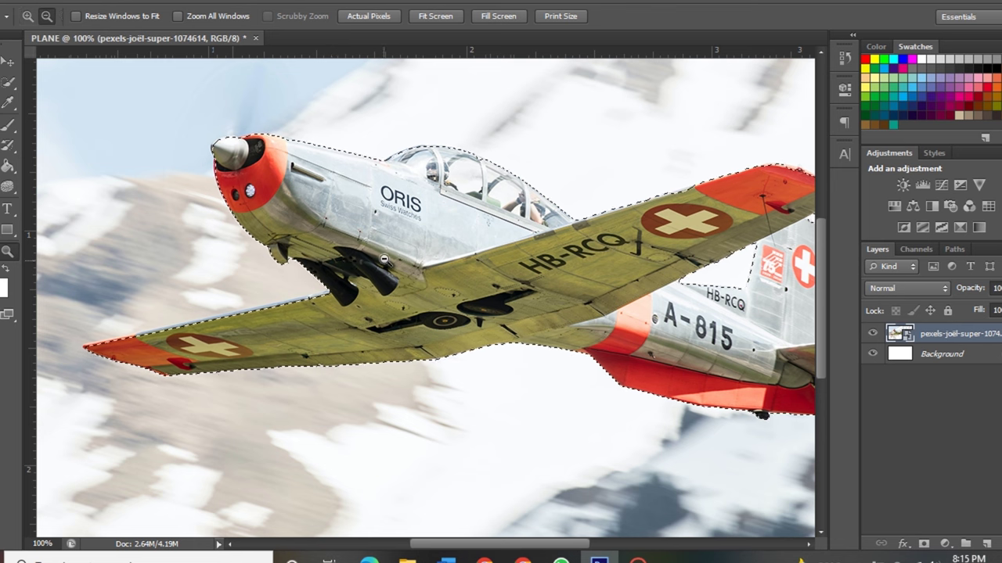
{"action": "left_click", "coordinate": [485, 291], "text": "alt"}
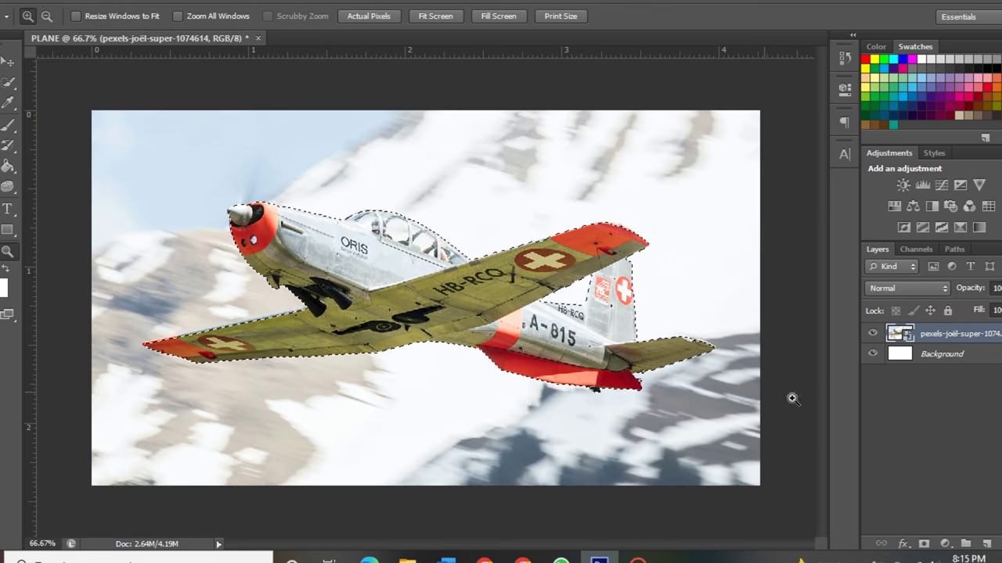
{"action": "left_click_drag", "start_coordinate": [993, 335], "coordinate": [987, 543]}
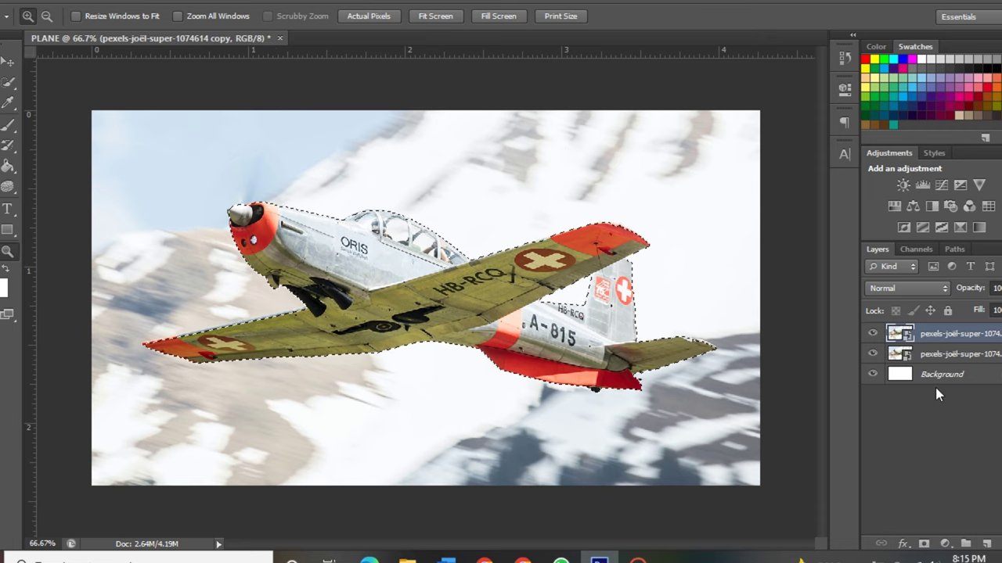
{"action": "left_click", "coordinate": [924, 543]}
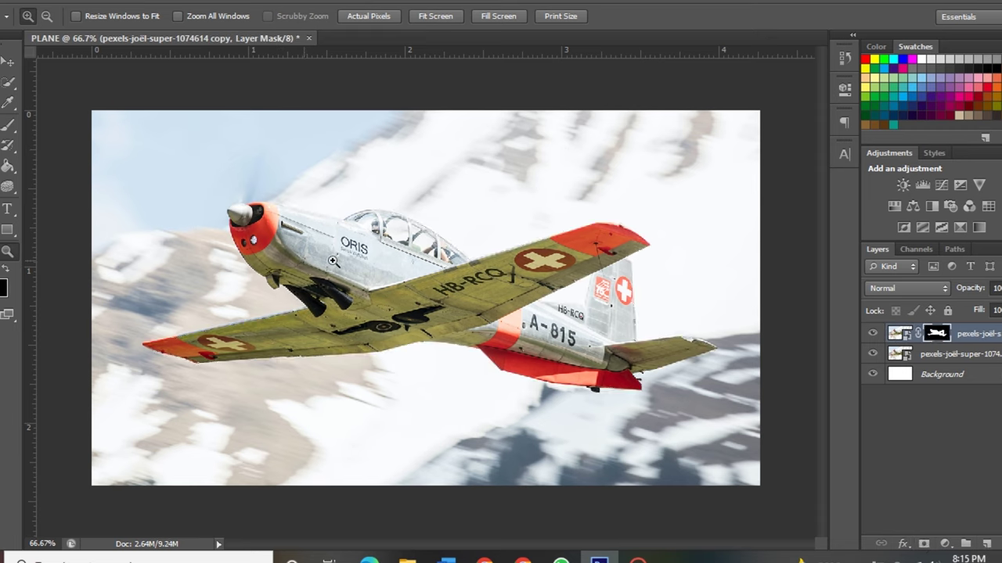
{"action": "type", "text": "100"}
Nudge the masked plane layer into place and inspect its mask edges at the wing root
{"action": "left_click", "coordinate": [459, 288]}
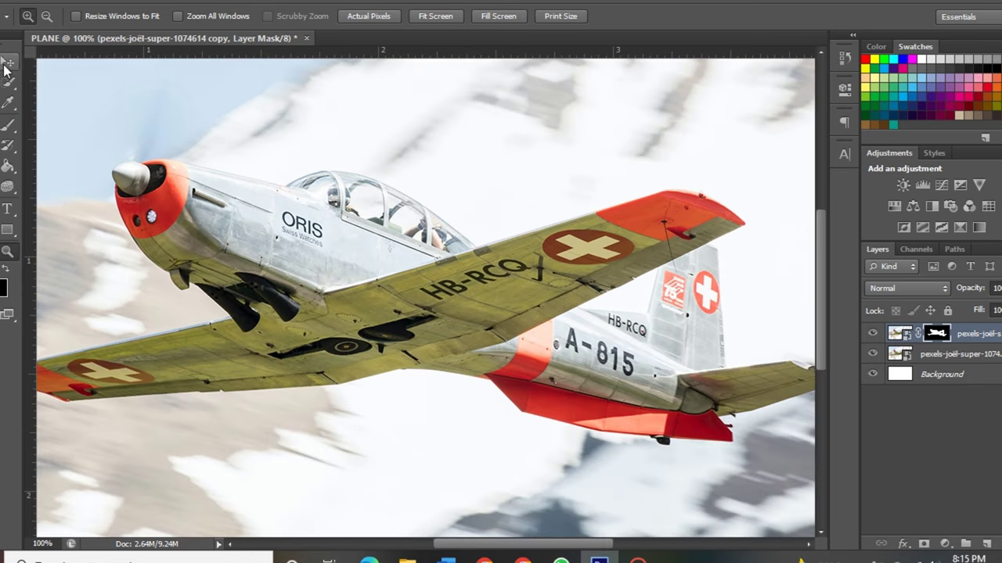
{"action": "key", "text": "v"}
{"action": "mouse_move", "coordinate": [355, 290]}
{"action": "left_mouse_down"}
{"action": "mouse_move", "coordinate": [367, 332]}
{"action": "mouse_move", "coordinate": [358, 280]}
{"action": "left_mouse_up"}
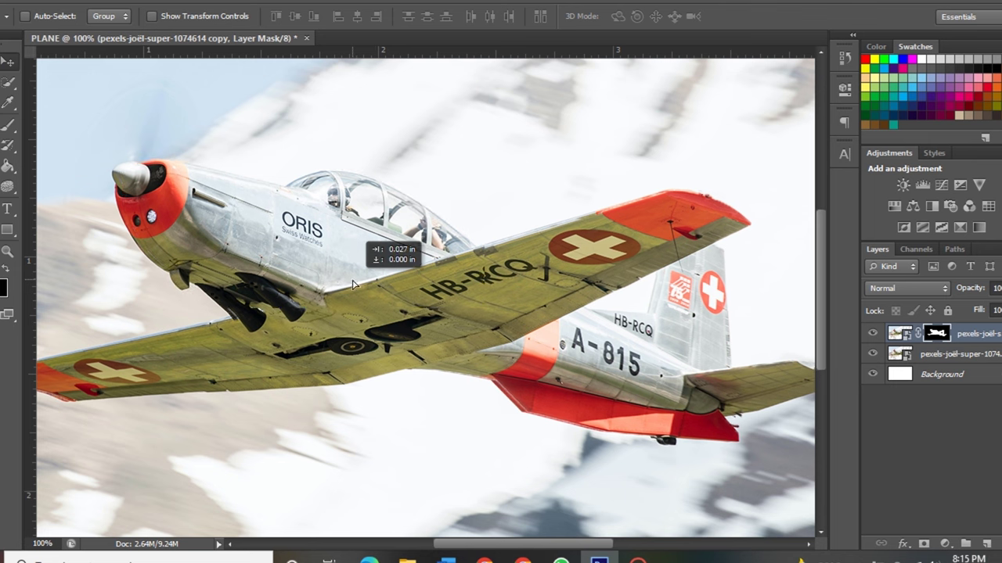
{"action": "left_click_drag", "start_coordinate": [358, 280], "coordinate": [362, 291]}
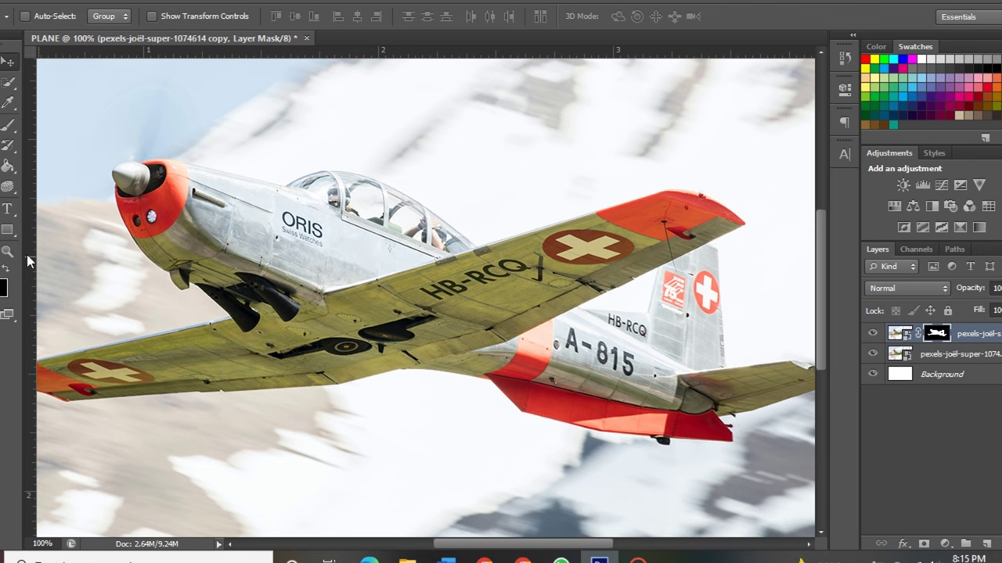
{"action": "left_click", "coordinate": [7, 252]}
{"action": "left_click", "coordinate": [381, 291]}
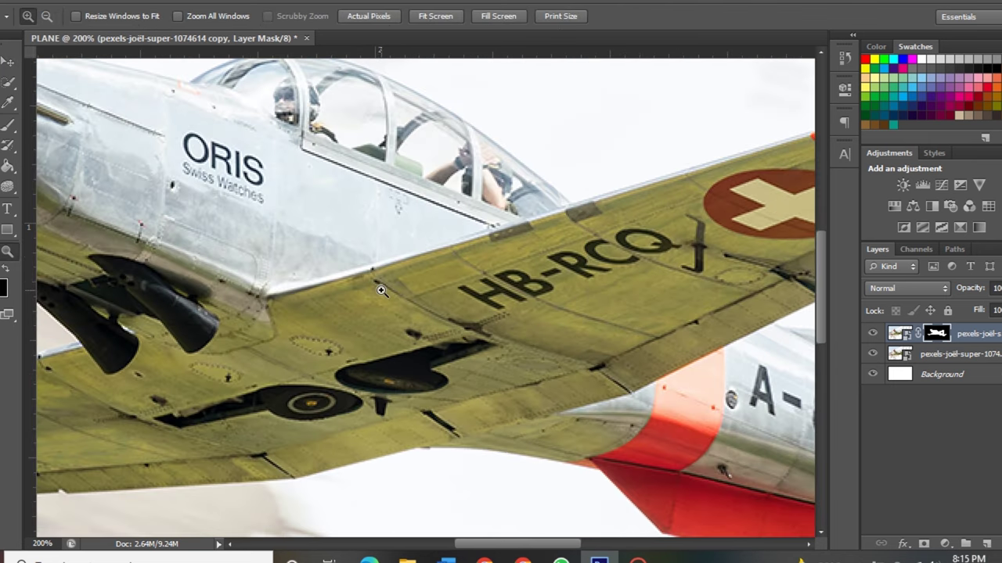
{"action": "left_click", "coordinate": [382, 290], "text": "alt"}
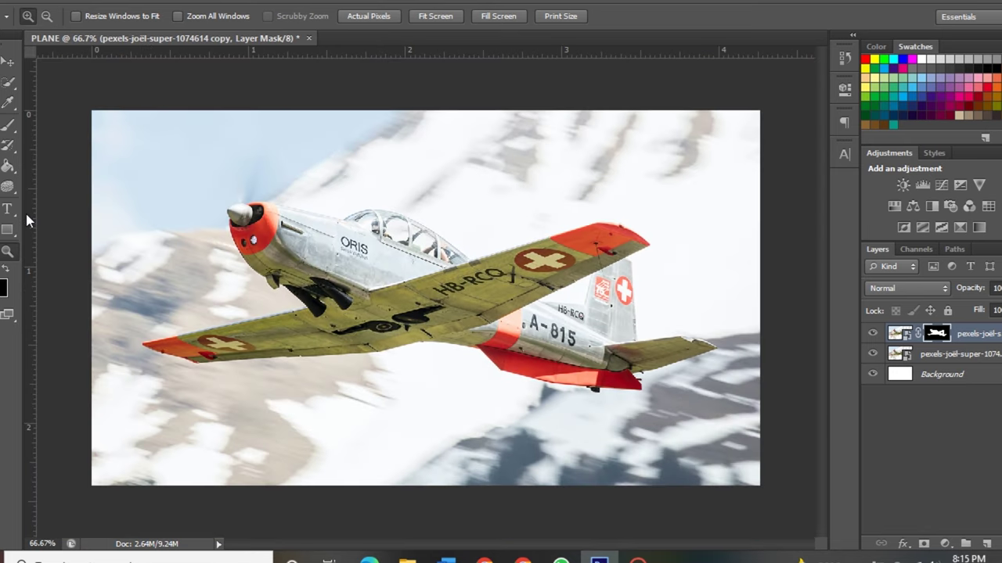
{"action": "left_click", "coordinate": [2, 210]}
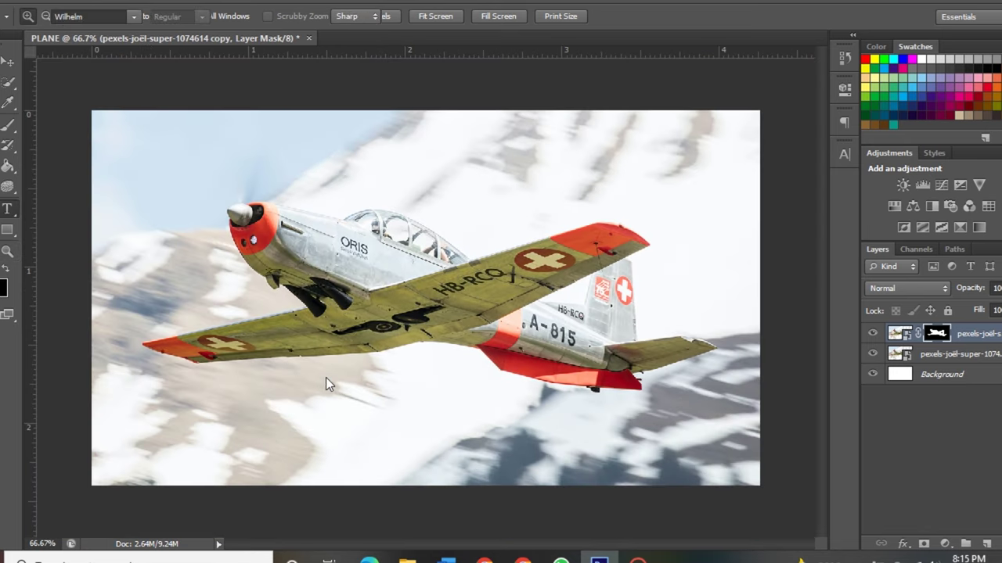
Type PLANE across the airplane and set it to 100 pt
{"action": "left_click", "coordinate": [293, 381]}
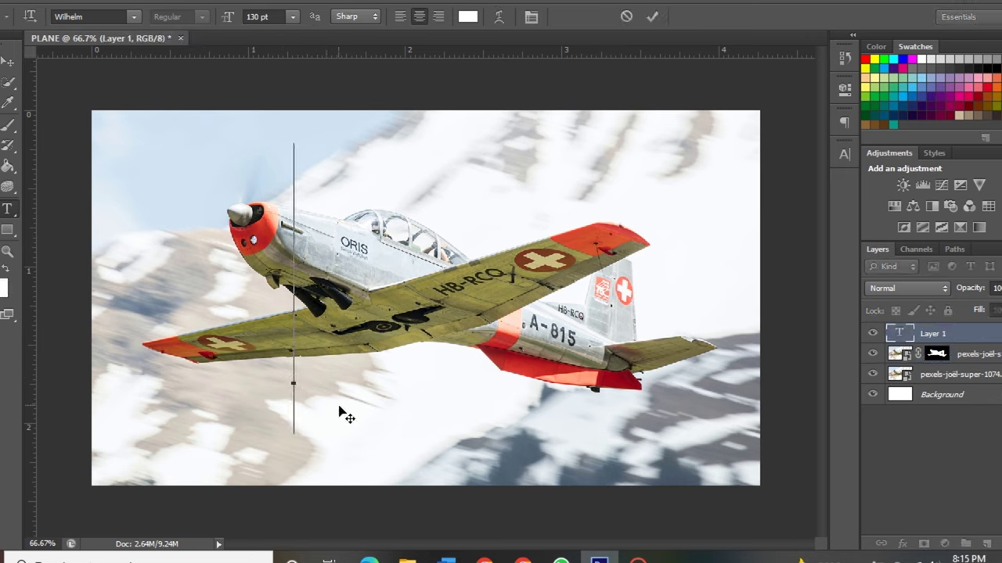
{"action": "type", "text": "PLA"}
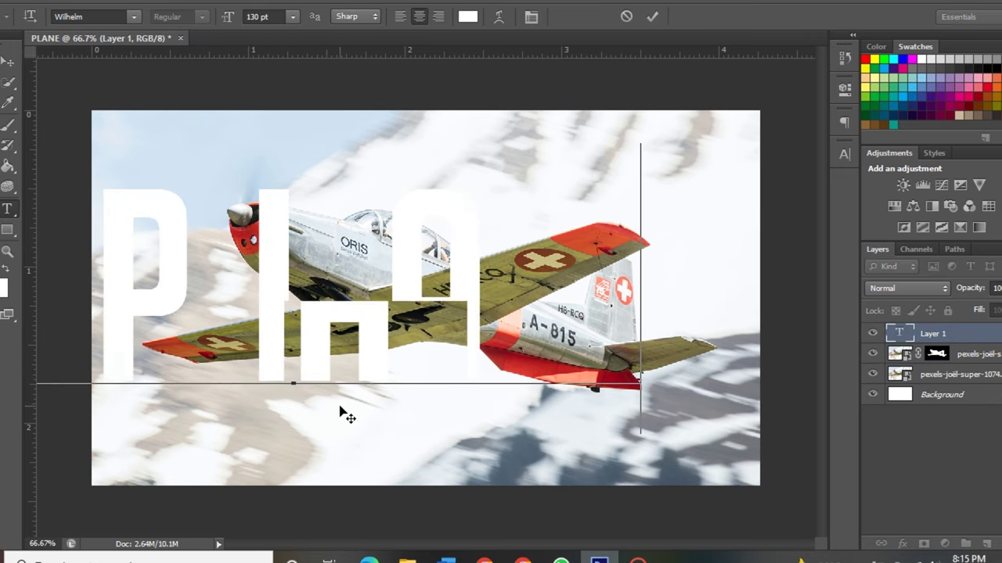
{"action": "type", "text": "NE"}
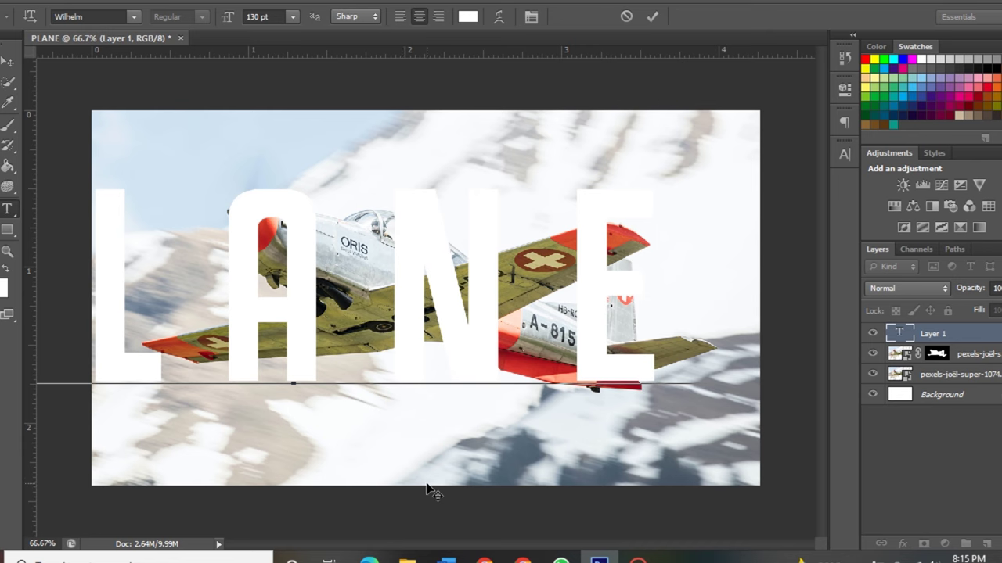
{"action": "left_click_drag", "start_coordinate": [430, 478], "coordinate": [521, 469]}
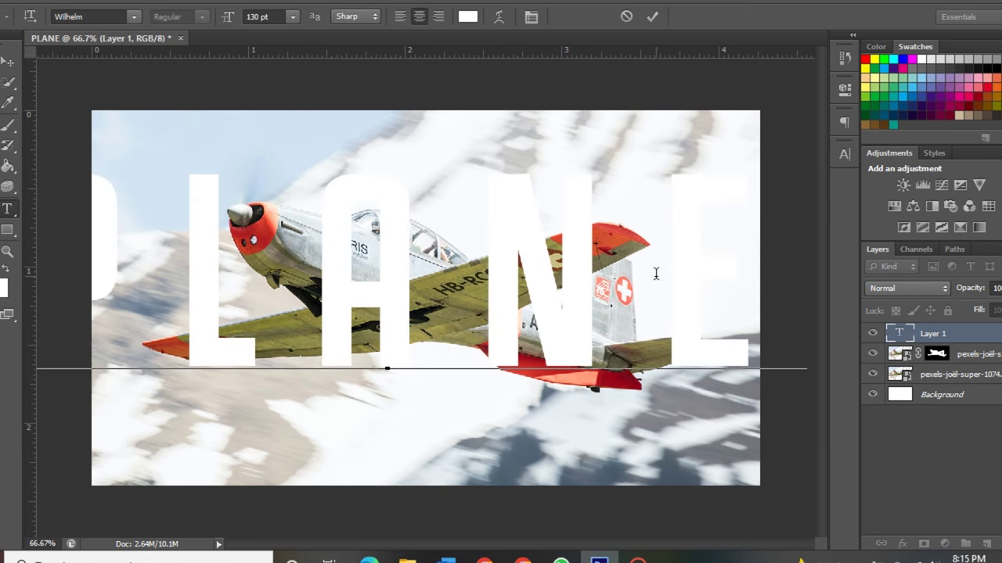
{"action": "mouse_move", "coordinate": [786, 266]}
{"action": "left_mouse_down"}
{"action": "mouse_move", "coordinate": [487, 253]}
{"action": "mouse_move", "coordinate": [178, 313]}
{"action": "mouse_move", "coordinate": [52, 324]}
{"action": "left_mouse_up"}
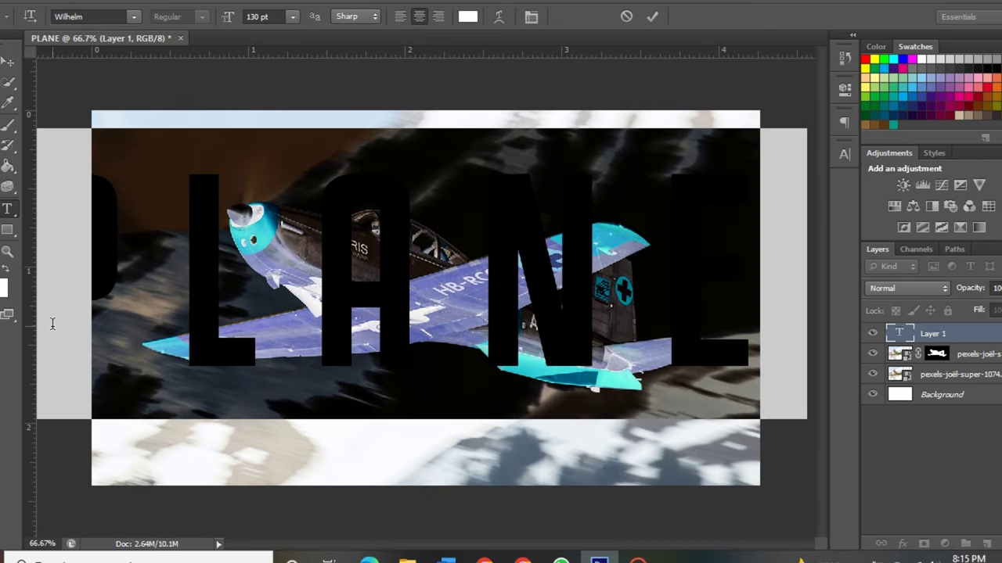
{"action": "left_click", "coordinate": [255, 17]}
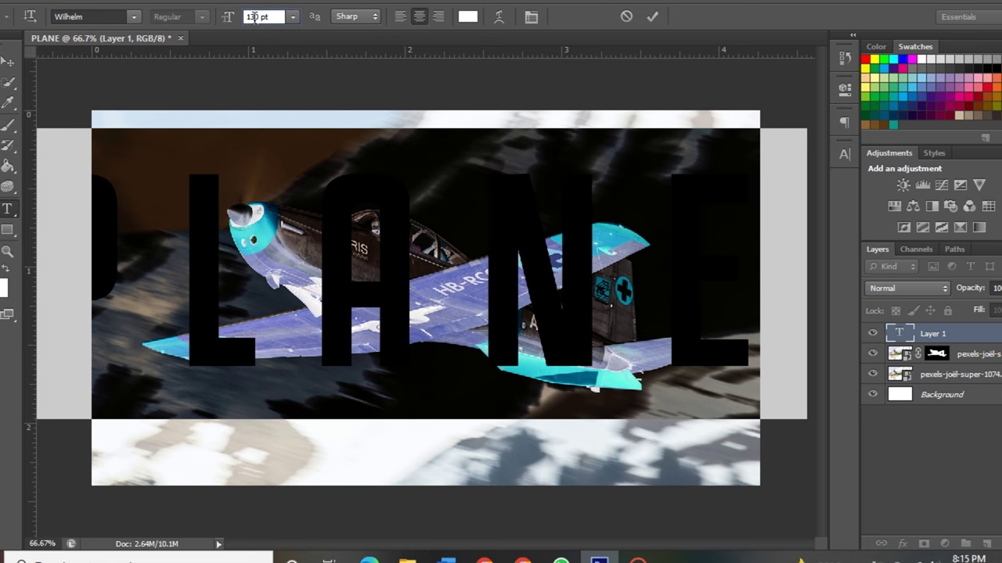
{"action": "type", "text": "100"}
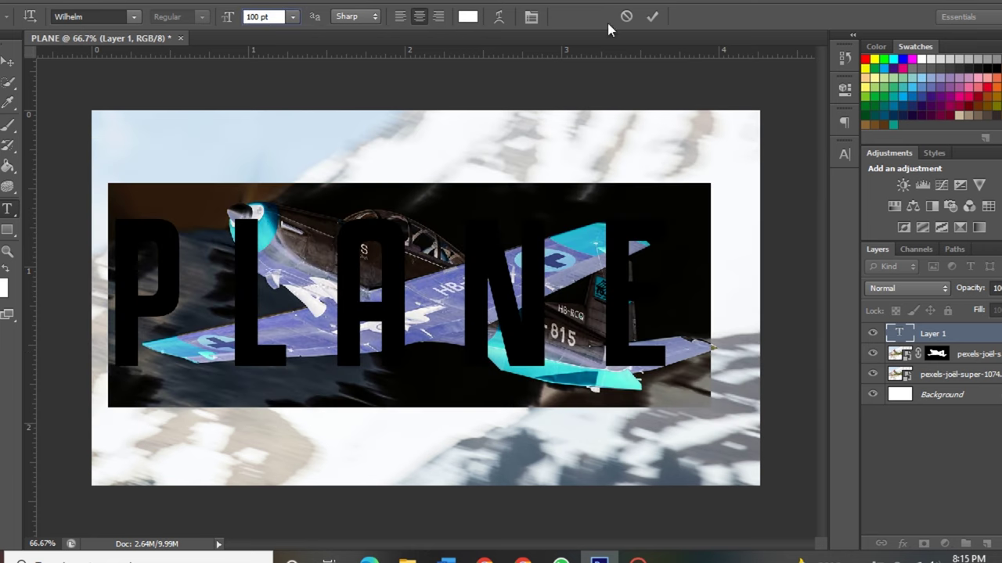
{"action": "left_click", "coordinate": [653, 17]}
Shift the PLANE text slightly right and select the whole word again
{"action": "left_click", "coordinate": [8, 61]}
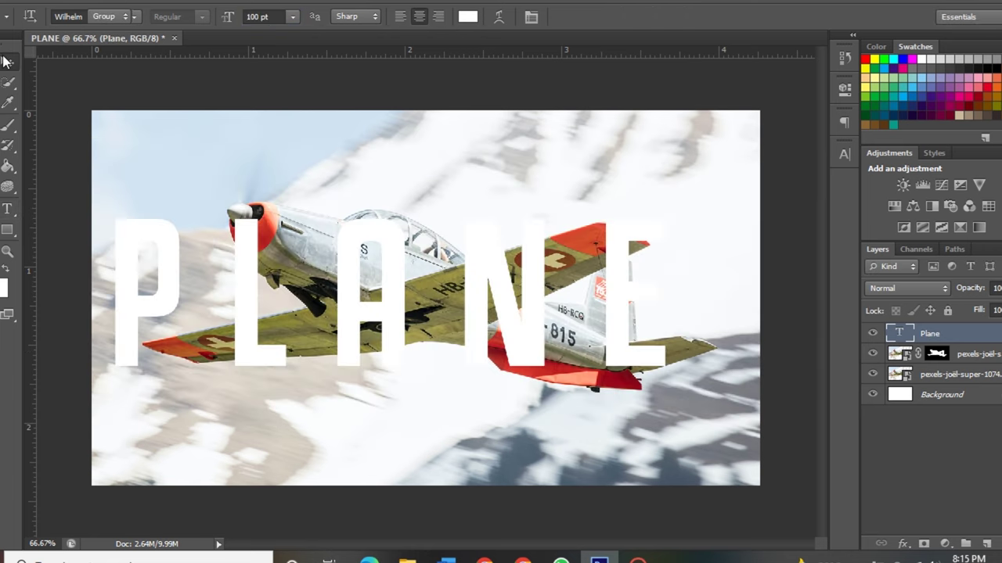
{"action": "left_click_drag", "start_coordinate": [364, 313], "coordinate": [414, 315]}
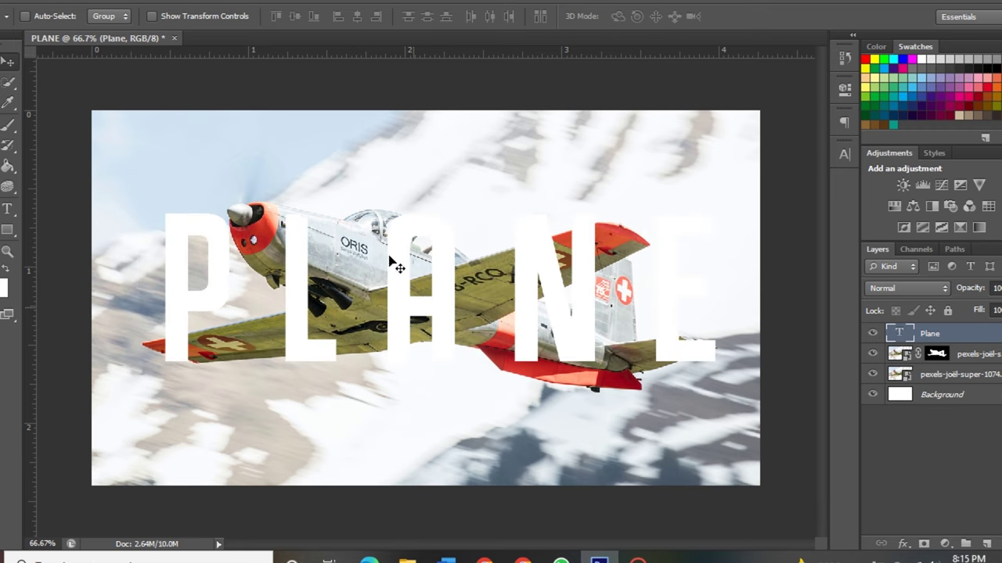
{"action": "left_click", "coordinate": [14, 208]}
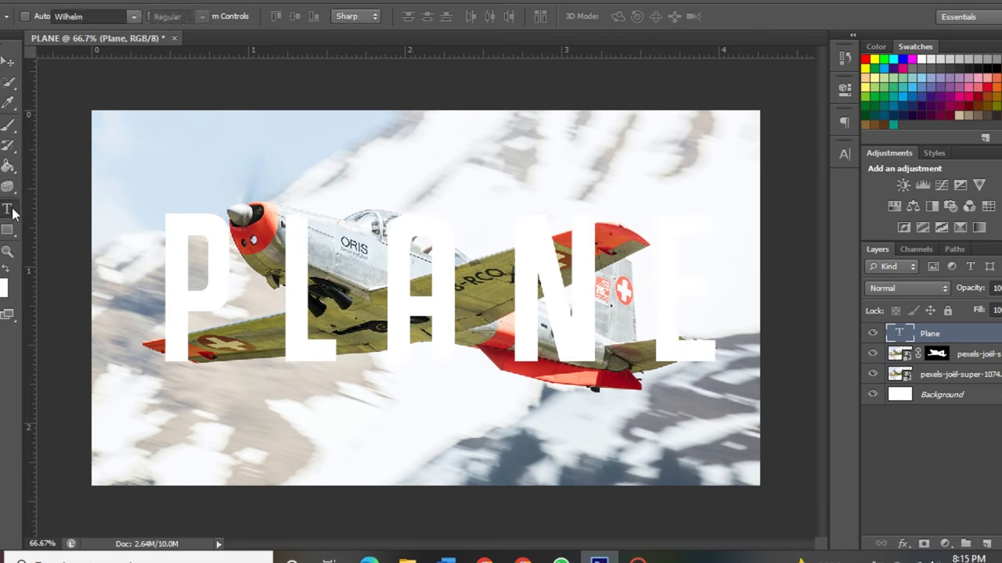
{"action": "left_click", "coordinate": [214, 264]}
{"action": "left_click_drag", "start_coordinate": [161, 266], "coordinate": [722, 281]}
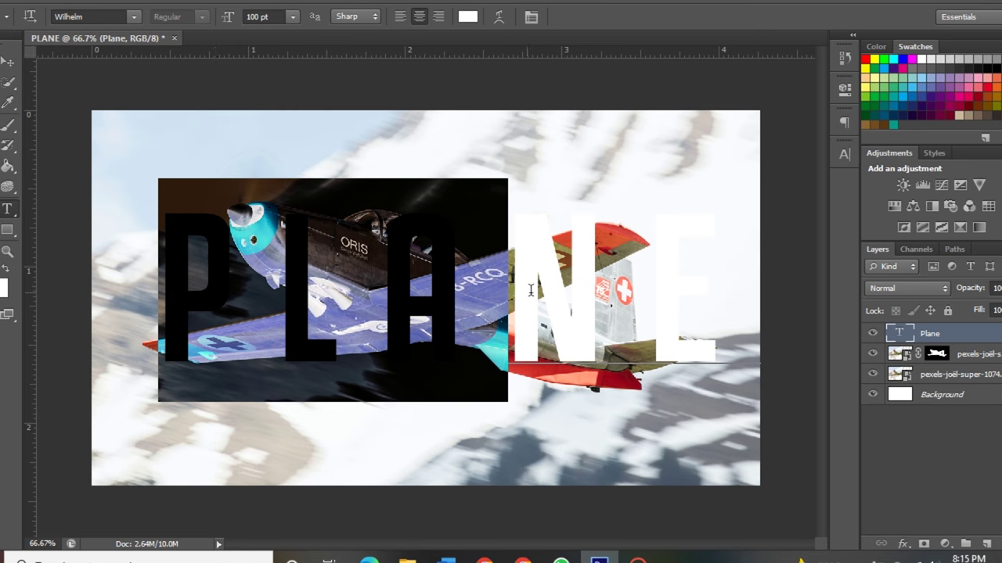
Try several colours for the PLANE text, settling on bright red #ff2400
{"action": "left_click", "coordinate": [468, 17]}
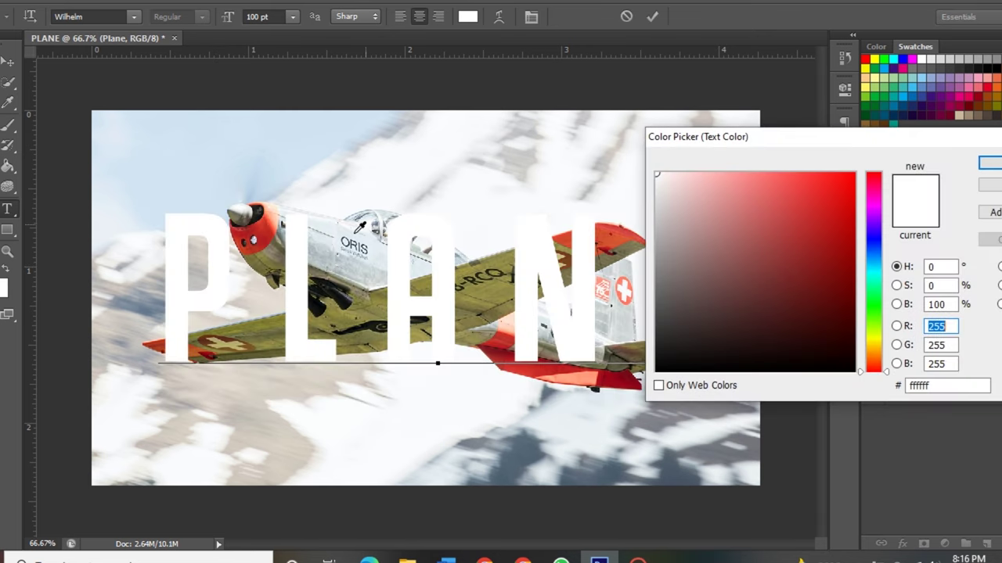
{"action": "left_click", "coordinate": [269, 227]}
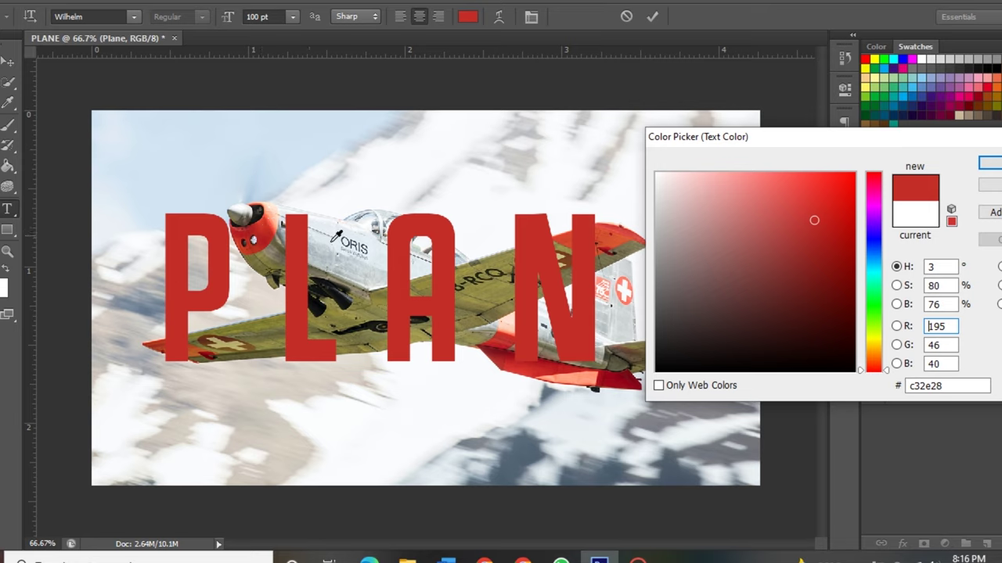
{"action": "left_click", "coordinate": [356, 242]}
{"action": "left_click", "coordinate": [359, 309]}
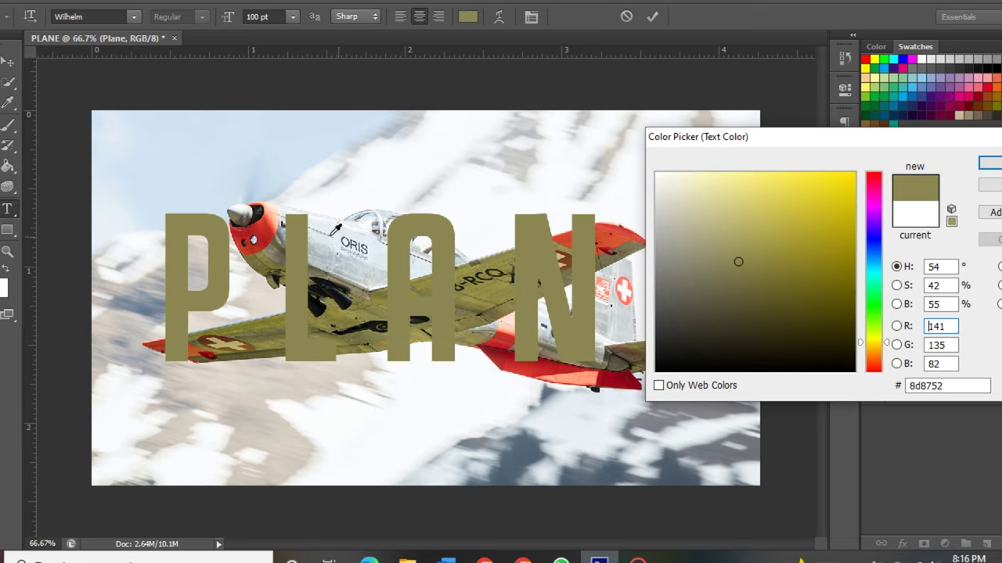
{"action": "left_click_drag", "start_coordinate": [802, 207], "coordinate": [859, 172]}
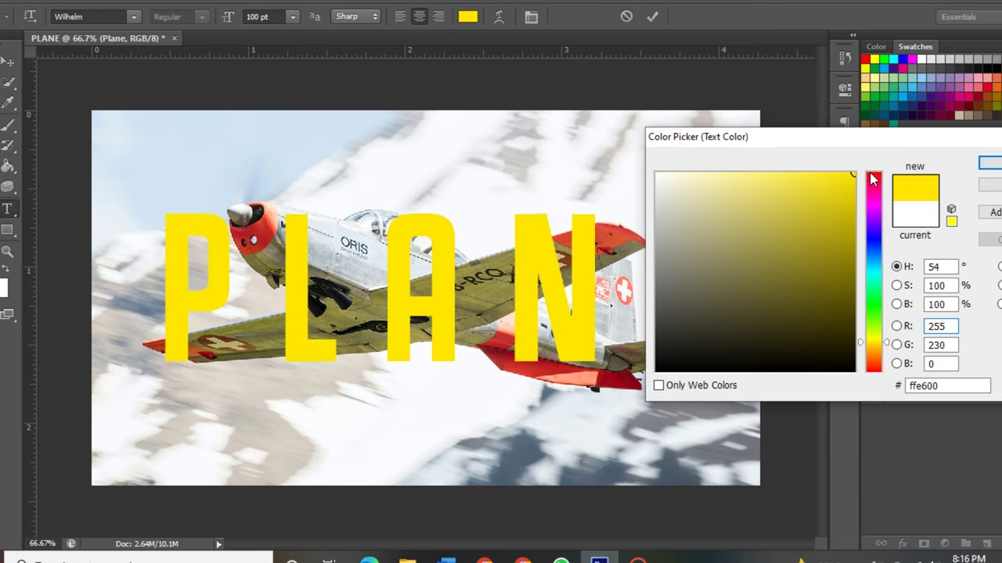
{"action": "left_click", "coordinate": [873, 214]}
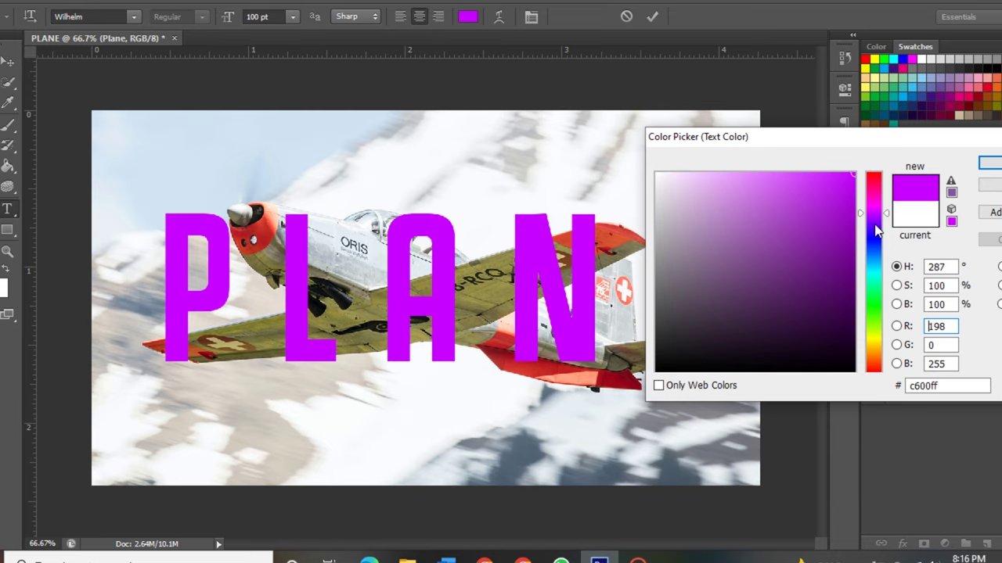
{"action": "left_click", "coordinate": [873, 287]}
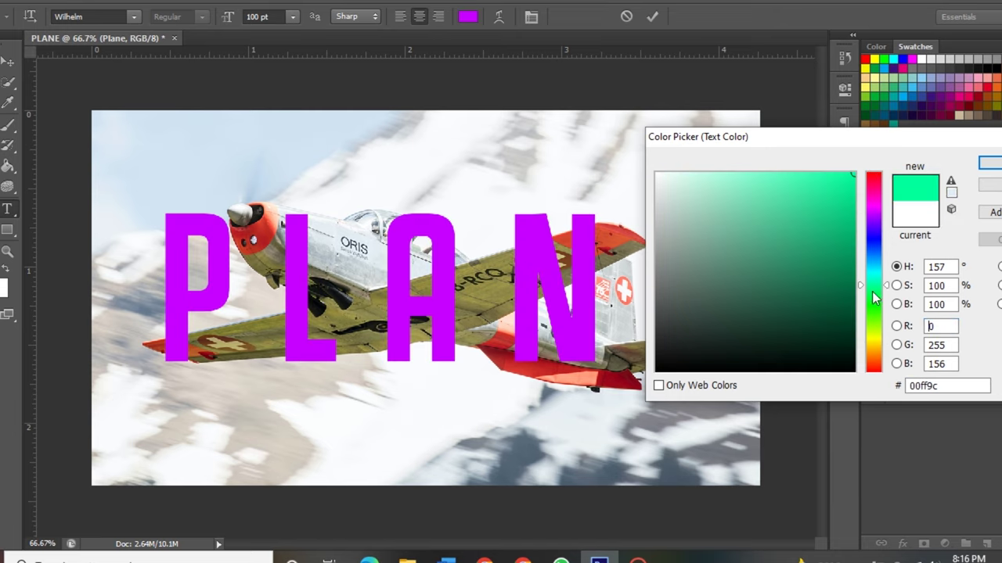
{"action": "left_click", "coordinate": [874, 350]}
{"action": "left_click_drag", "start_coordinate": [862, 349], "coordinate": [861, 368]}
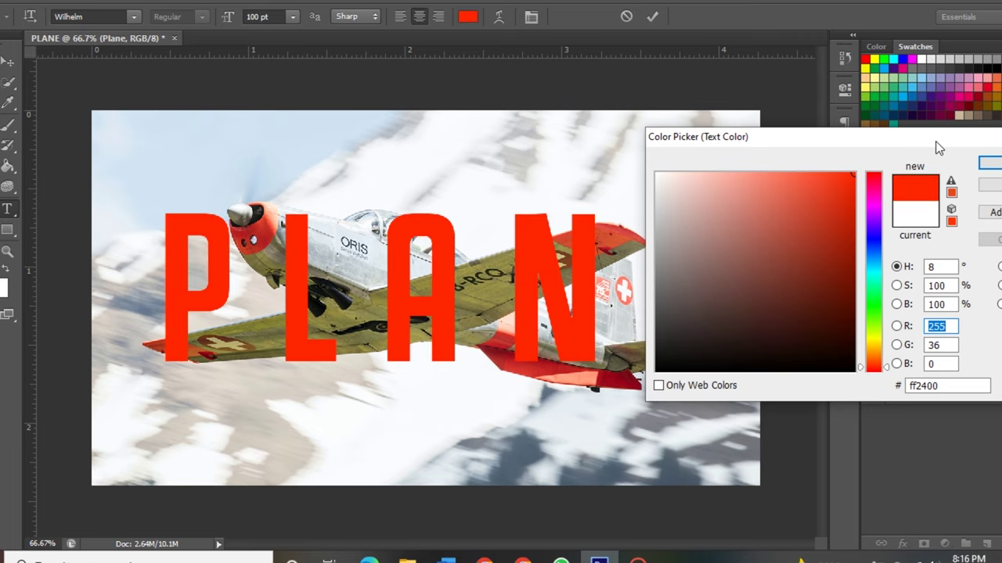
Apply the red colour and move the Plane layer beneath the airplane layer
{"action": "left_click", "coordinate": [988, 162]}
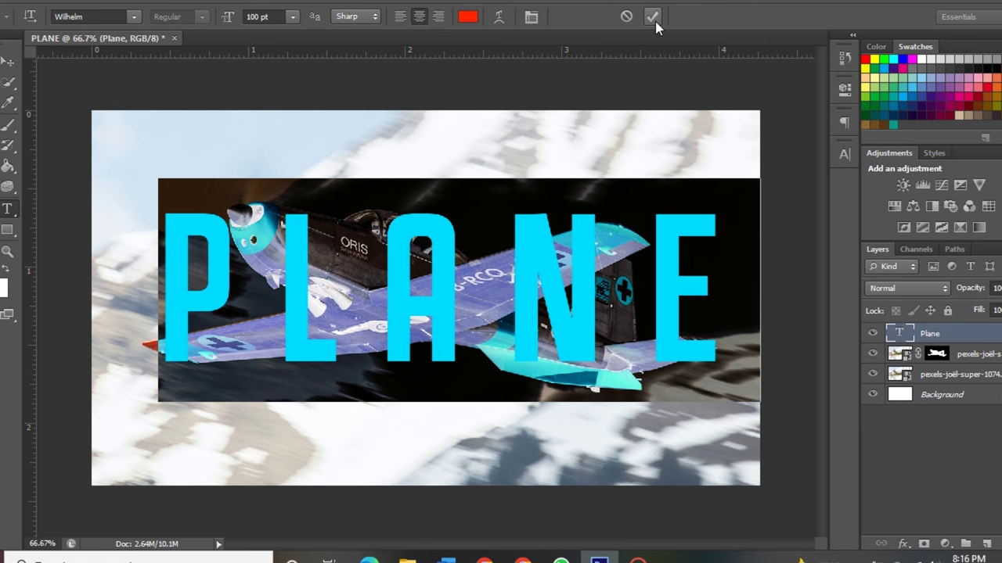
{"action": "left_click", "coordinate": [653, 16]}
{"action": "left_click_drag", "start_coordinate": [956, 353], "coordinate": [953, 329]}
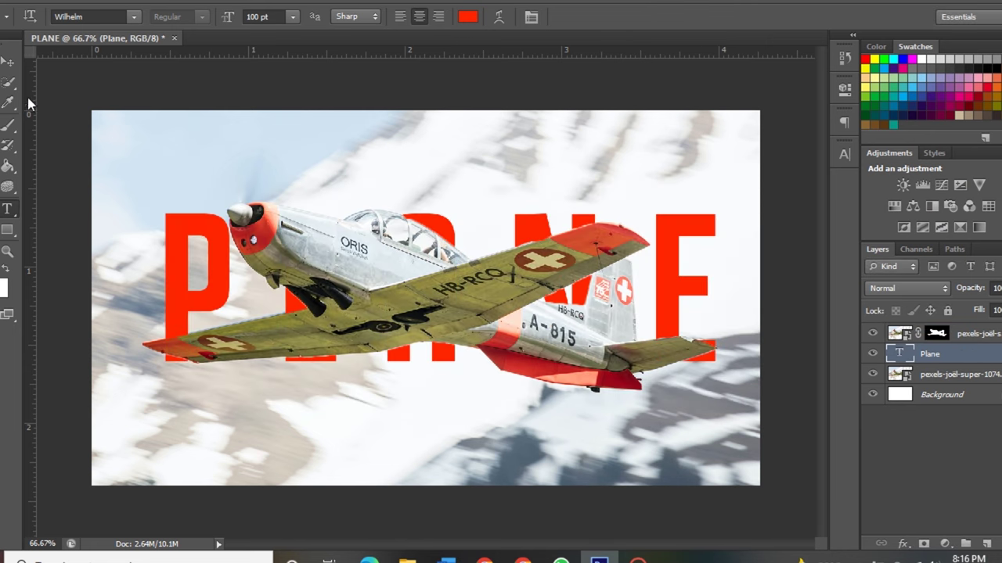
Drag the red PLANE text upward, then fine-tune its position behind the airplane
{"action": "left_click", "coordinate": [8, 61]}
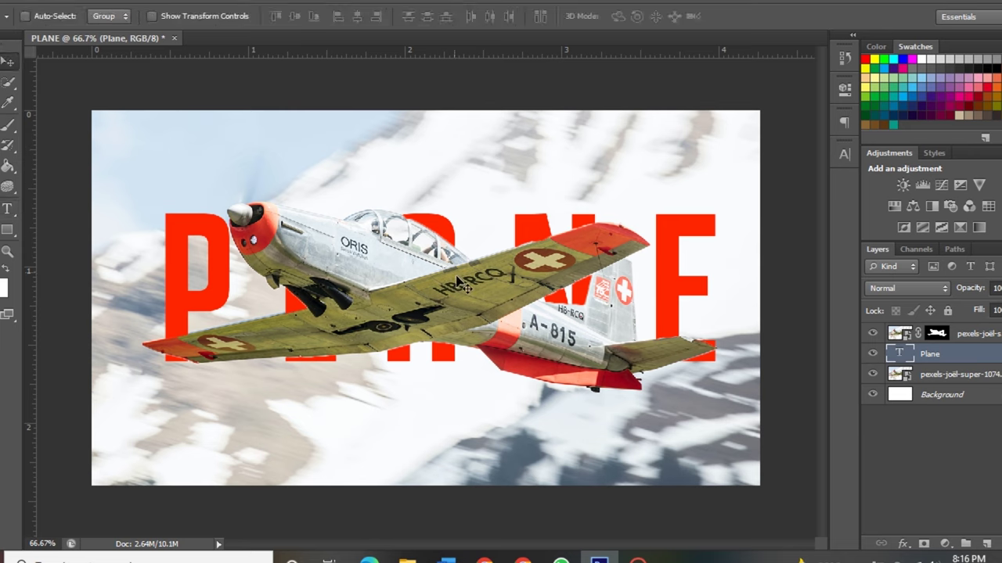
{"action": "mouse_move", "coordinate": [464, 286]}
{"action": "left_mouse_down"}
{"action": "mouse_move", "coordinate": [460, 240]}
{"action": "mouse_move", "coordinate": [468, 252]}
{"action": "left_mouse_up"}
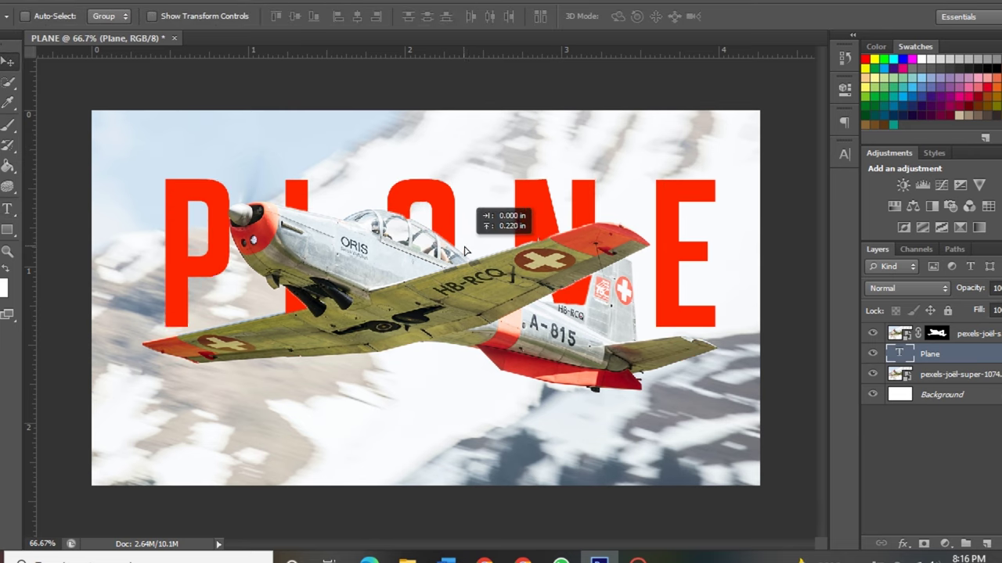
{"action": "left_click_drag", "start_coordinate": [468, 251], "coordinate": [469, 261]}
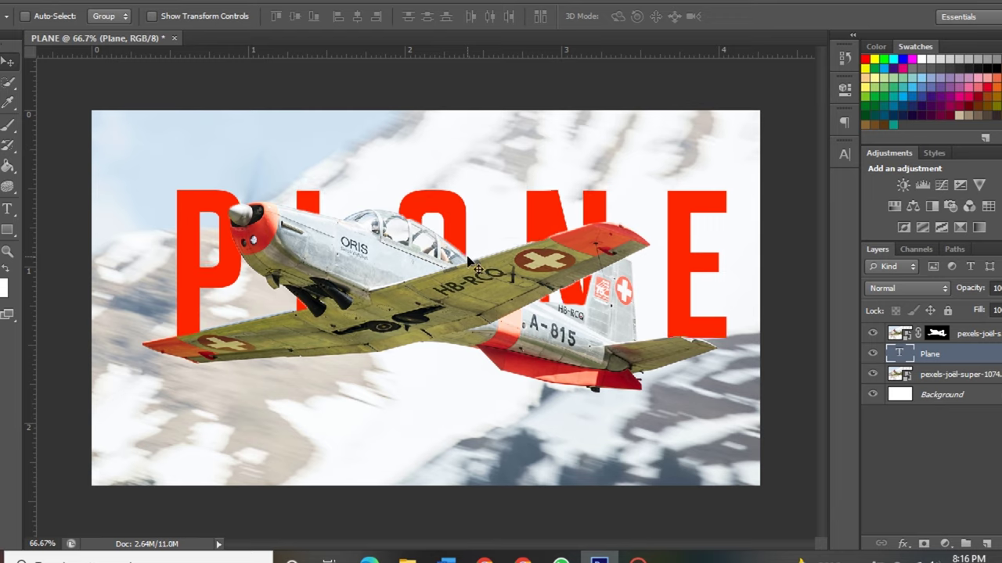
{"action": "mouse_move", "coordinate": [468, 259]}
{"action": "left_mouse_down"}
{"action": "mouse_move", "coordinate": [468, 247]}
{"action": "mouse_move", "coordinate": [457, 262]}
{"action": "left_mouse_up"}
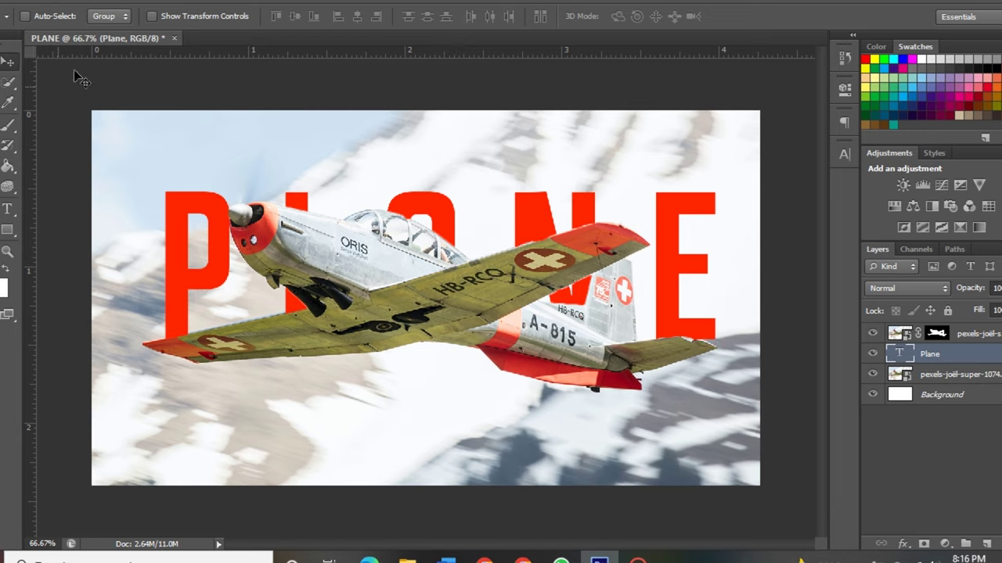